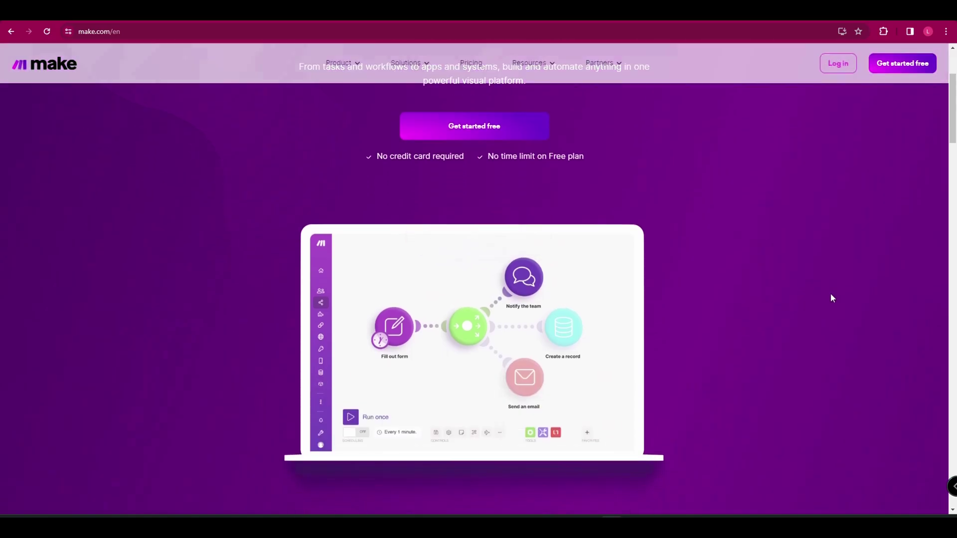
- Look through the Make homepage's feature, template and customer sections and its overview of solutions
scroll(836, 309, down, 10)
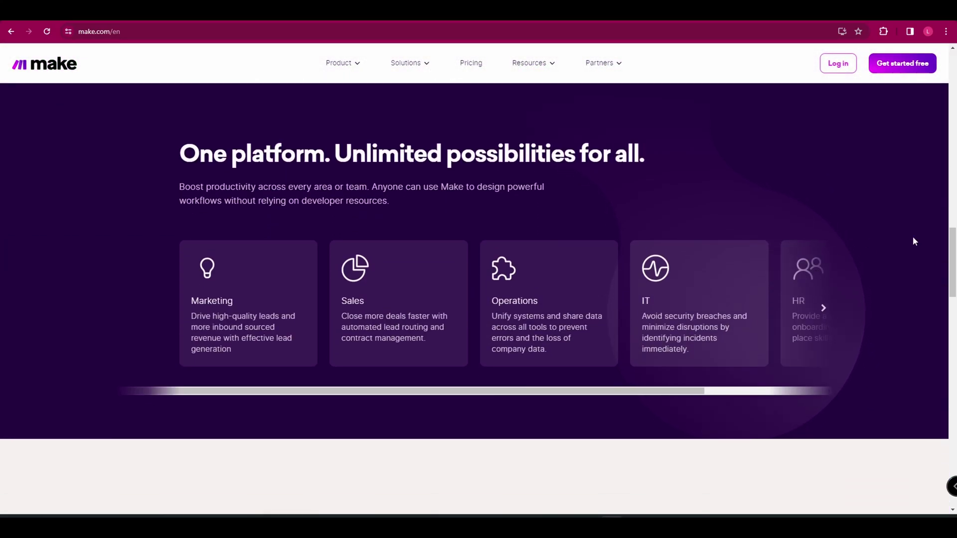
scroll(897, 234, down, 6)
scroll(895, 235, down, 4)
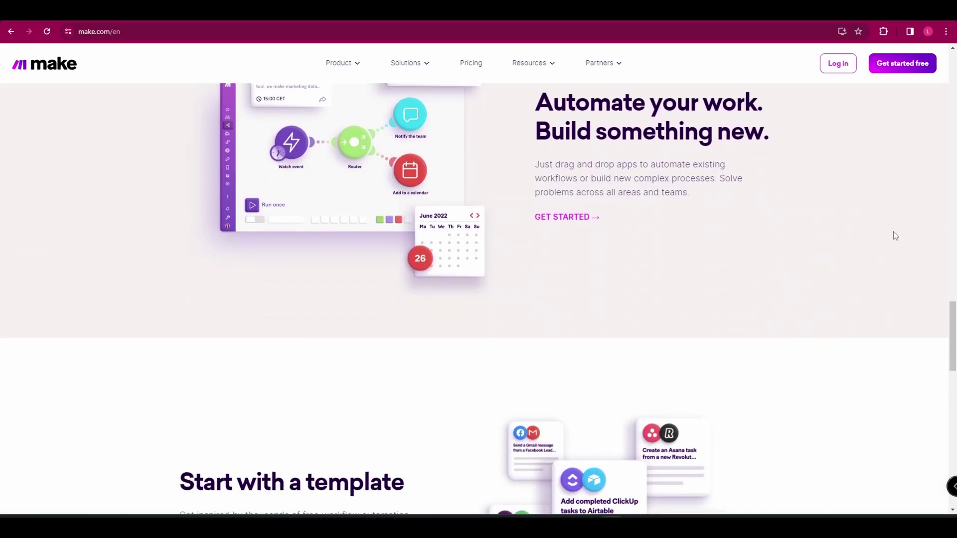
scroll(592, 256, up, 2)
scroll(808, 298, down, 6)
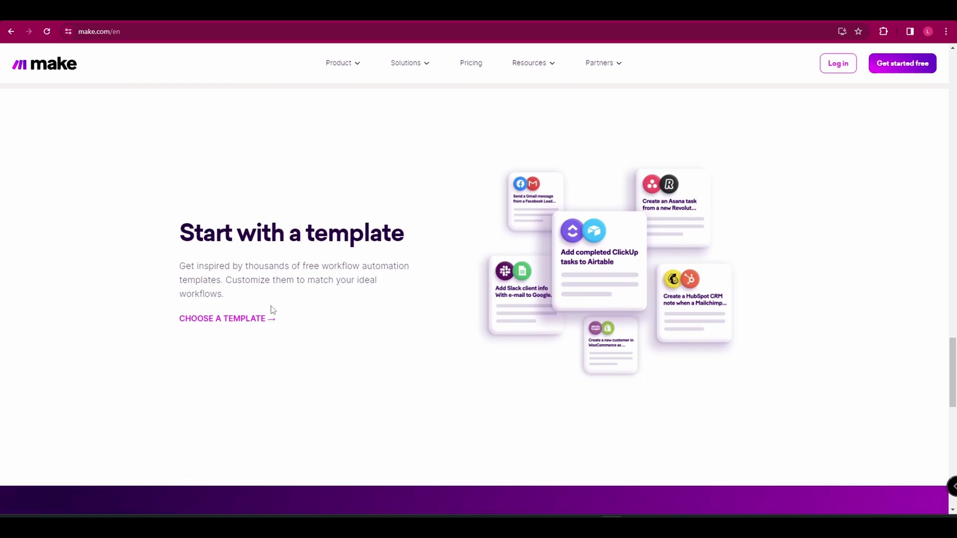
scroll(558, 327, down, 10)
scroll(683, 331, up, 4)
click(417, 63)
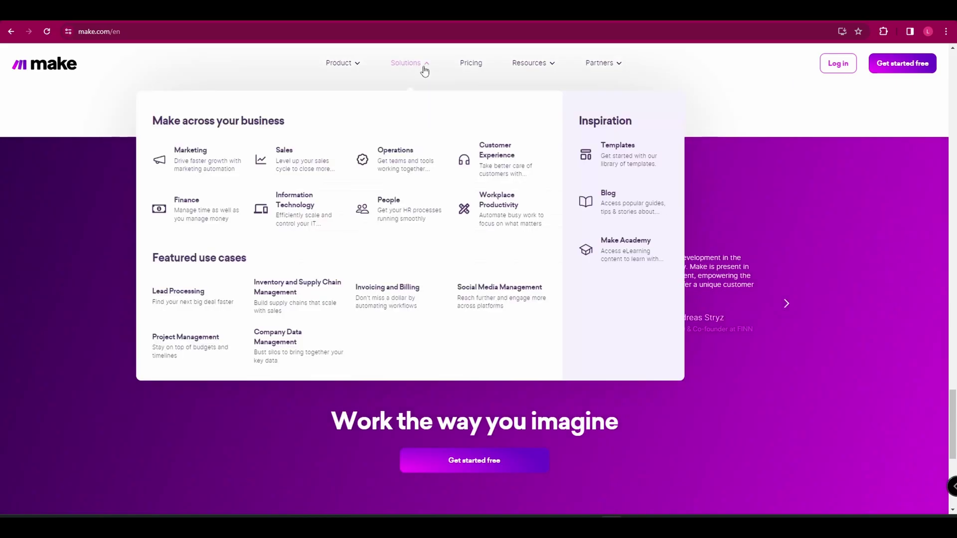
- Review the annual pricing plans on the Make website and get started with the Free plan
click(470, 68)
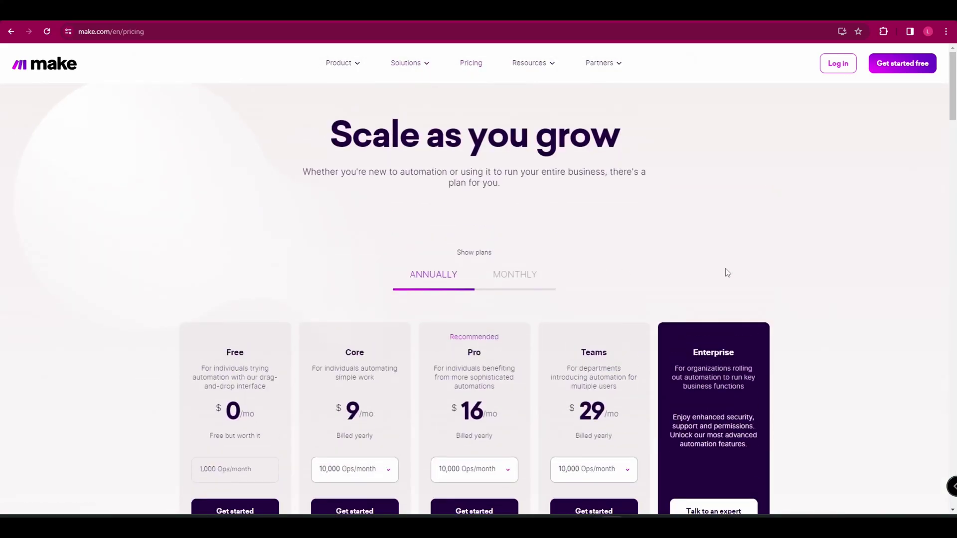
scroll(641, 442, down, 3)
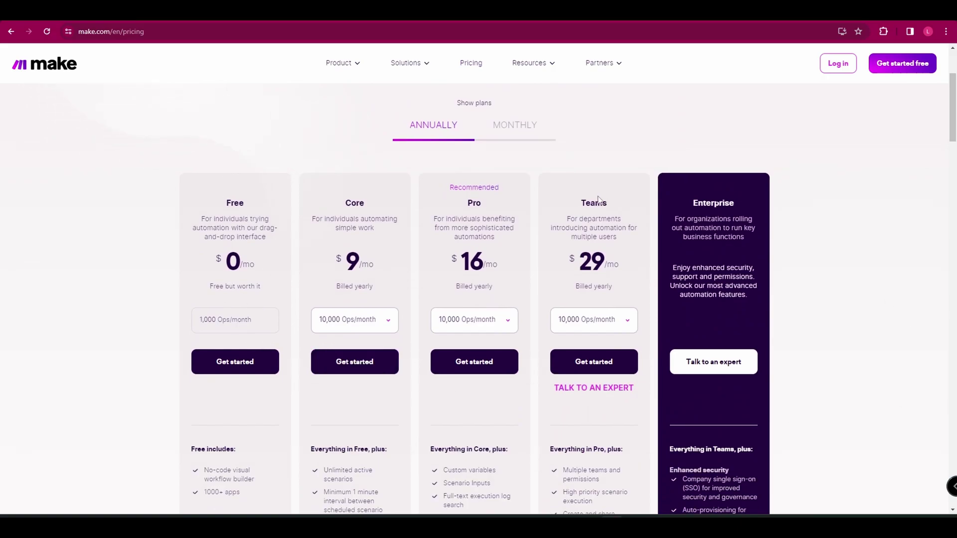
scroll(625, 330, down, 1)
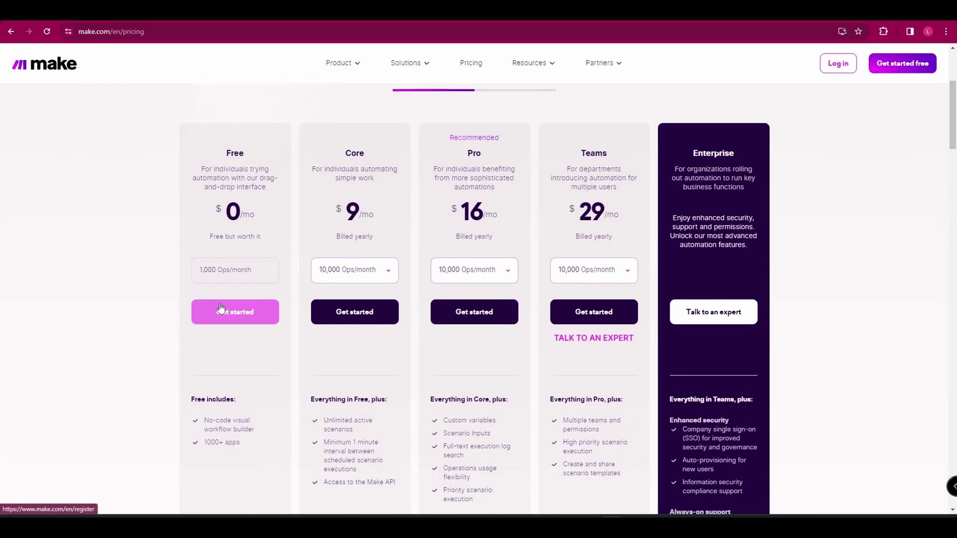
click(223, 323)
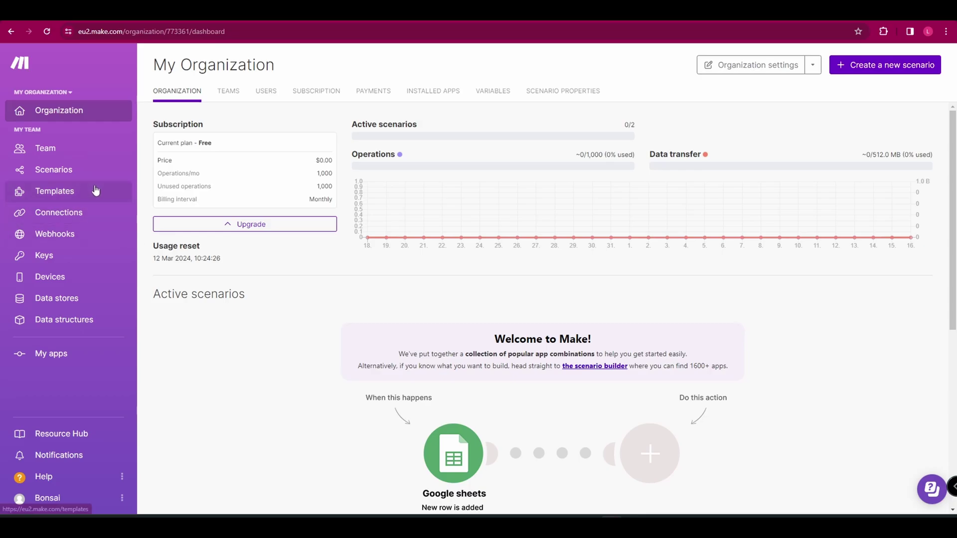
- Open the public templates library and filter it by the OpenAI (ChatGPT, Whisper, DALL-E) app
click(78, 177)
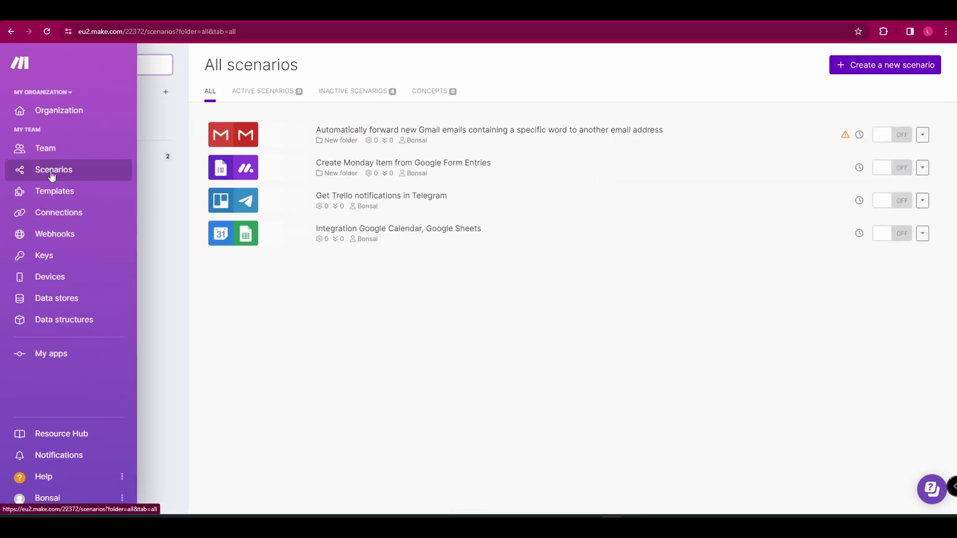
click(55, 195)
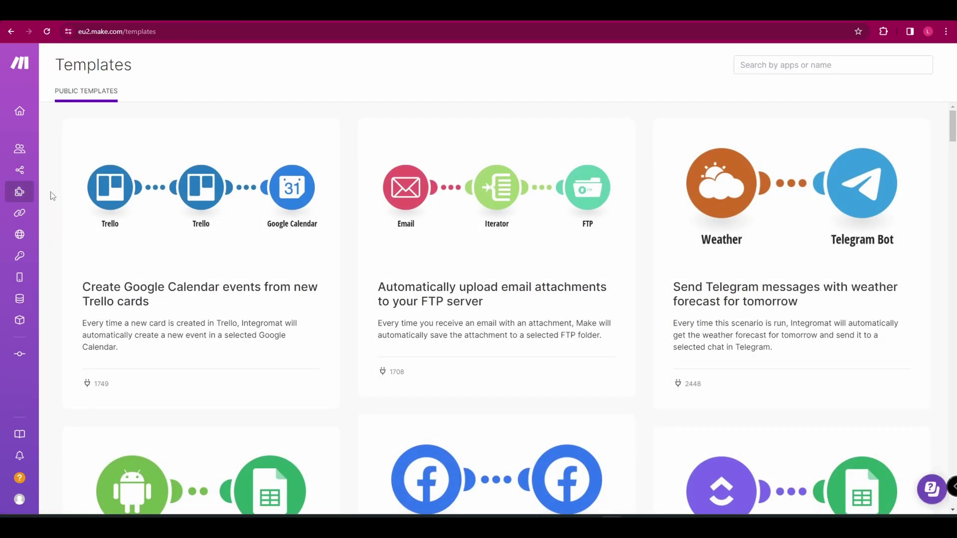
scroll(464, 285, down, 3)
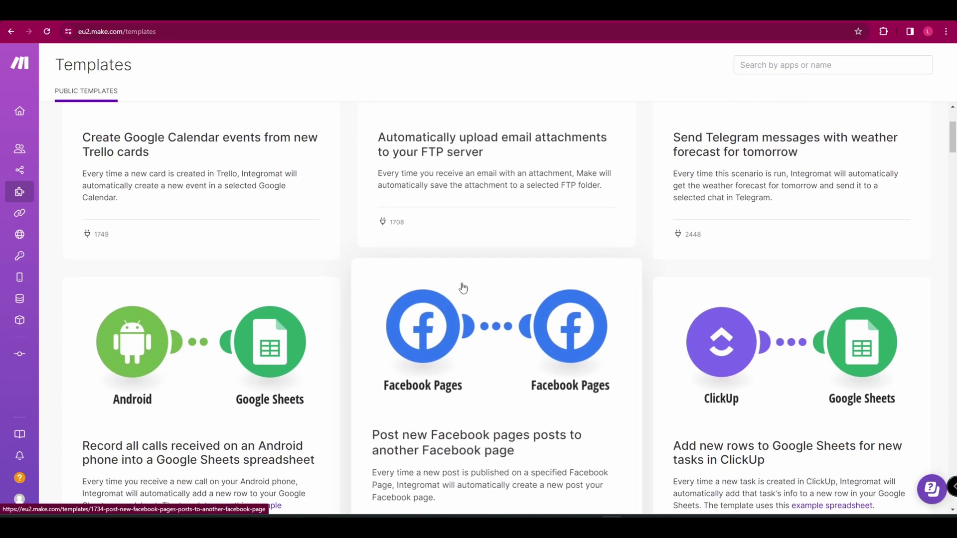
scroll(472, 278, up, 3)
click(778, 66)
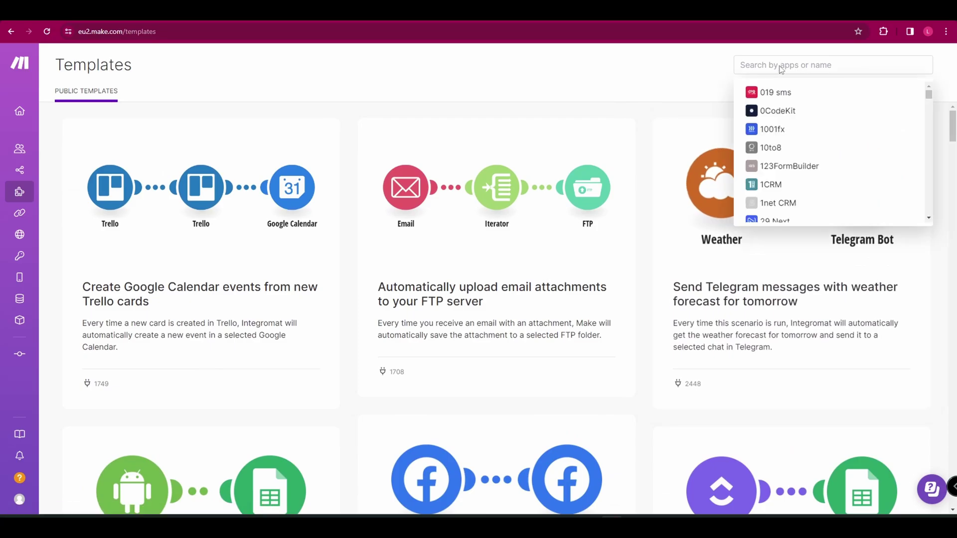
text(cha)
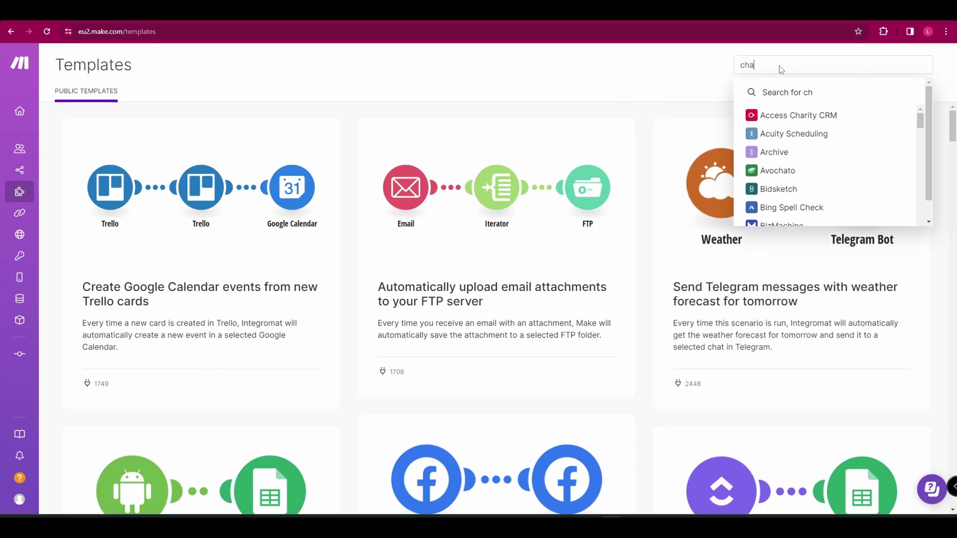
text(t)
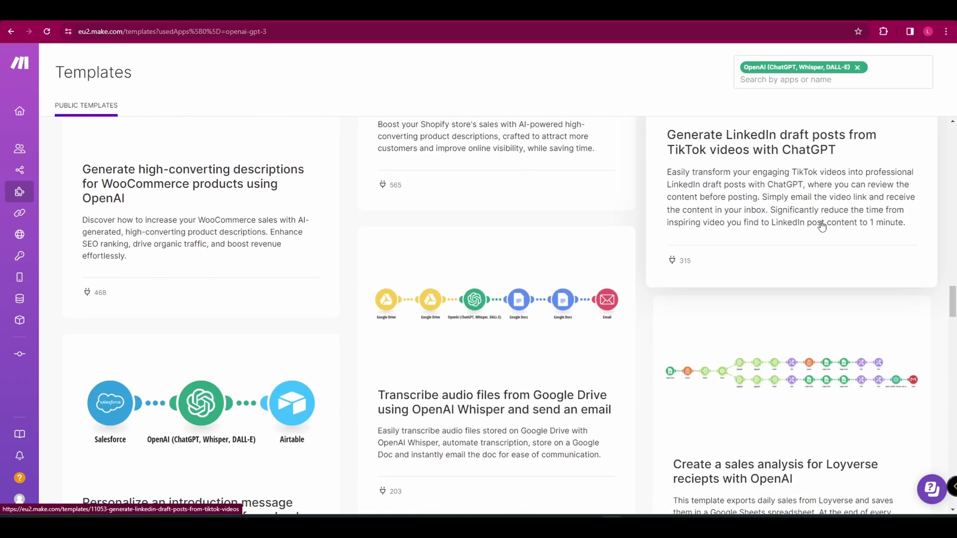
- Create a new scenario from the template "Summarize emails with Gmail and OpenAI then send it on Slack"
scroll(826, 220, down, 4)
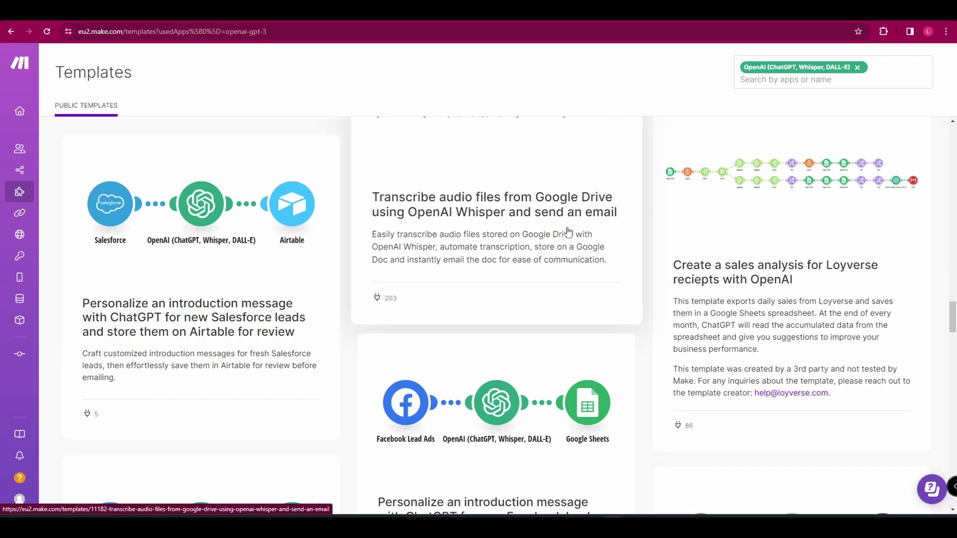
scroll(648, 249, down, 7)
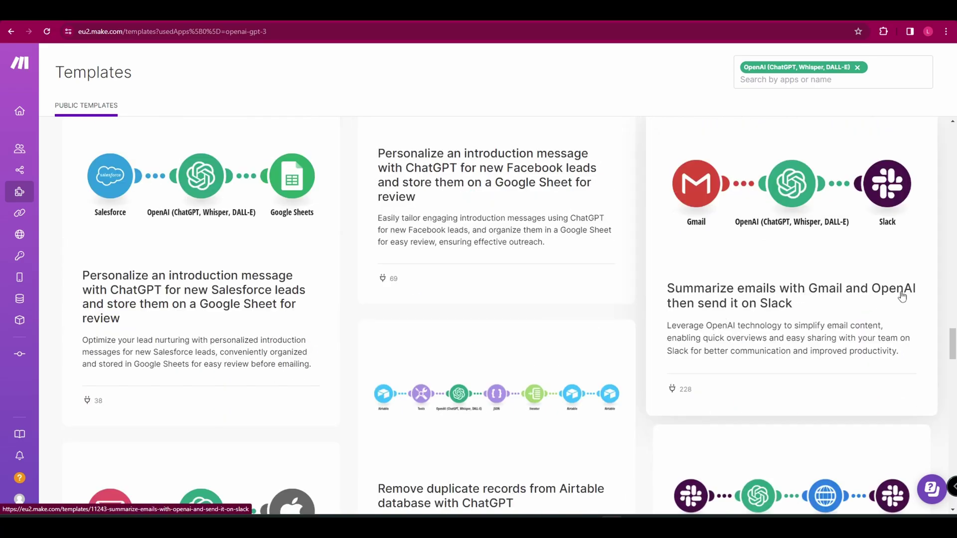
scroll(867, 314, down, 1)
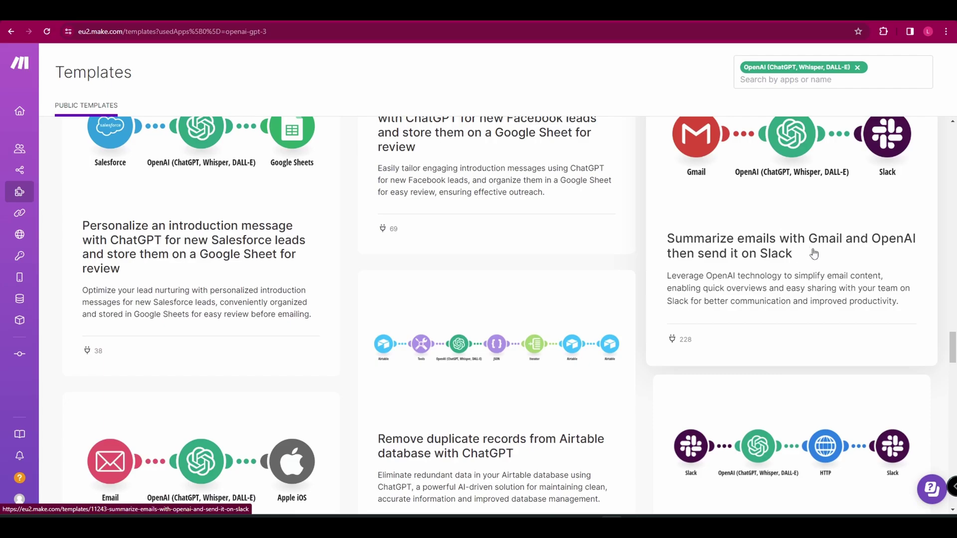
scroll(813, 251, down, 3)
scroll(755, 350, up, 5)
click(755, 350)
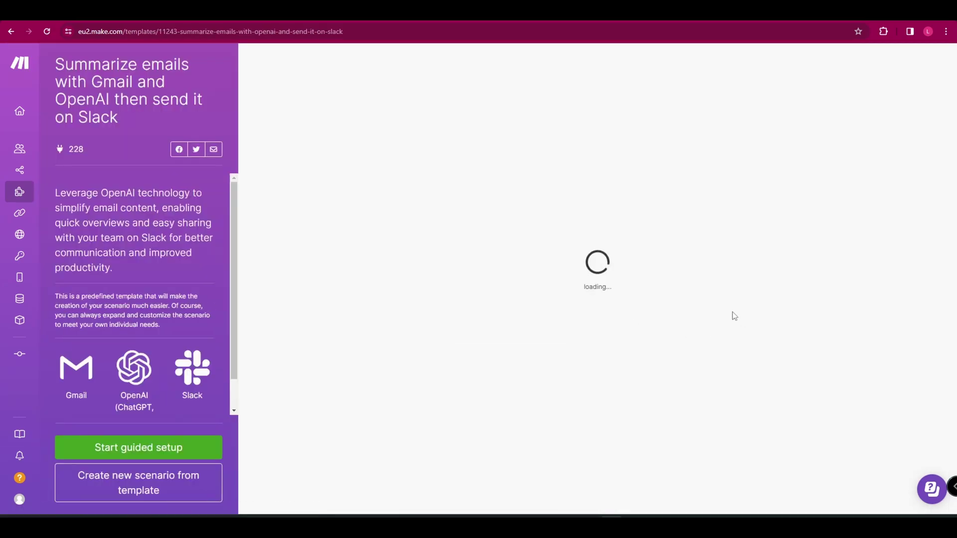
click(143, 487)
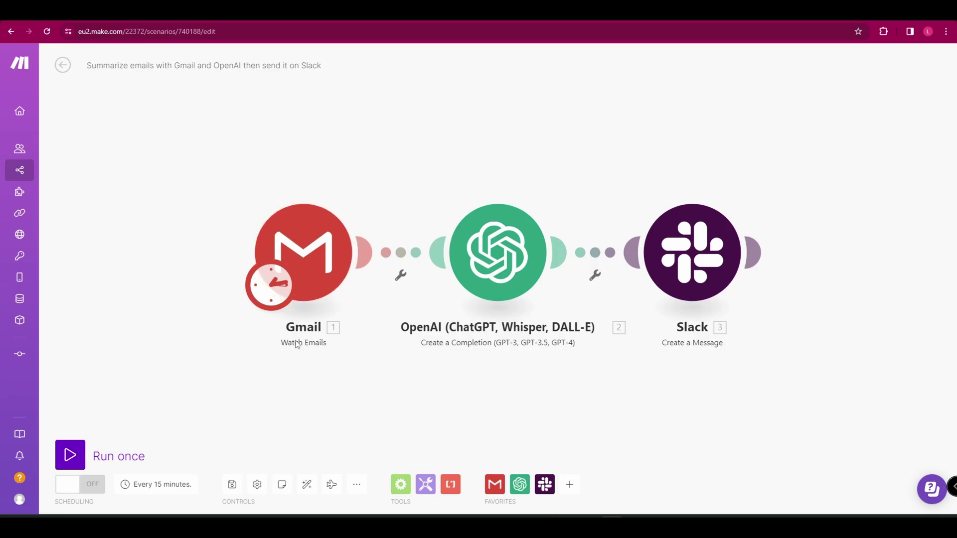
- Open the settings of the Gmail Watch Emails module and look at its account connection choices
click(302, 299)
click(425, 121)
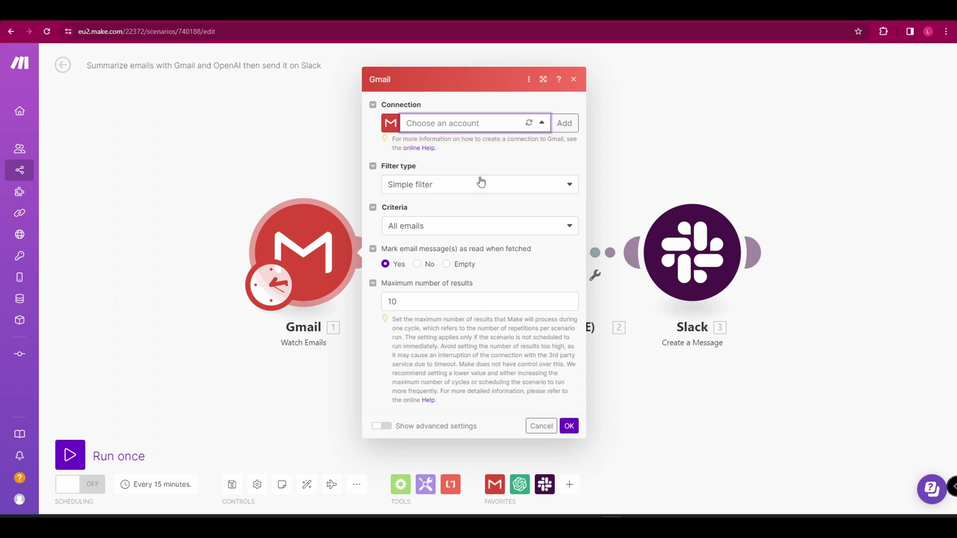
- Try the Gmail filter as the email trigger's filter type and return to Simple filter
click(426, 203)
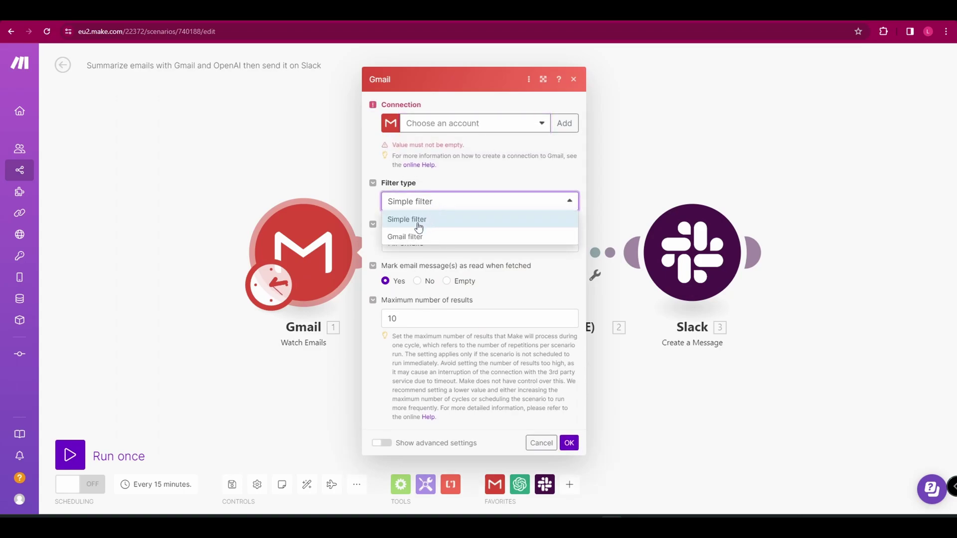
click(406, 236)
click(422, 215)
click(426, 186)
click(418, 199)
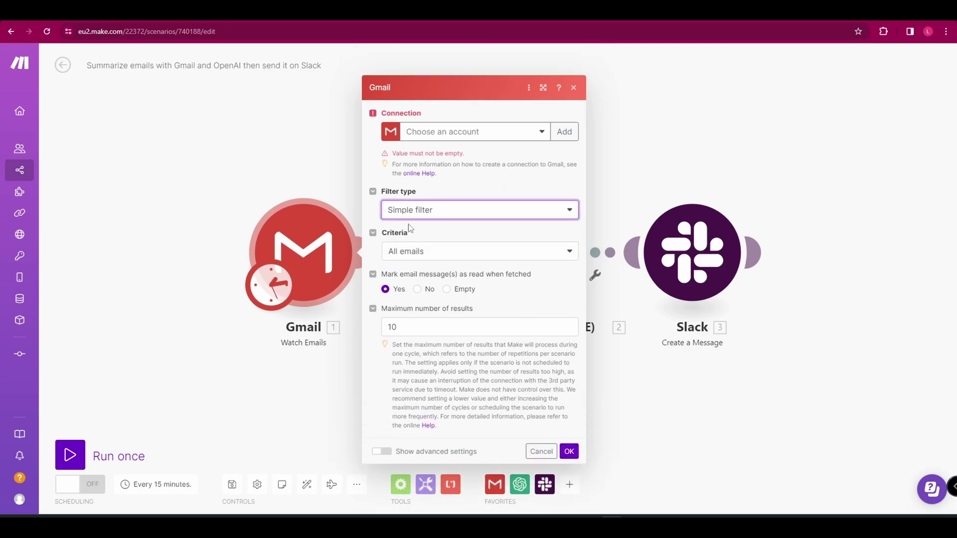
- Set the Gmail trigger's criteria to Only Unread emails and confirm the module settings
click(413, 237)
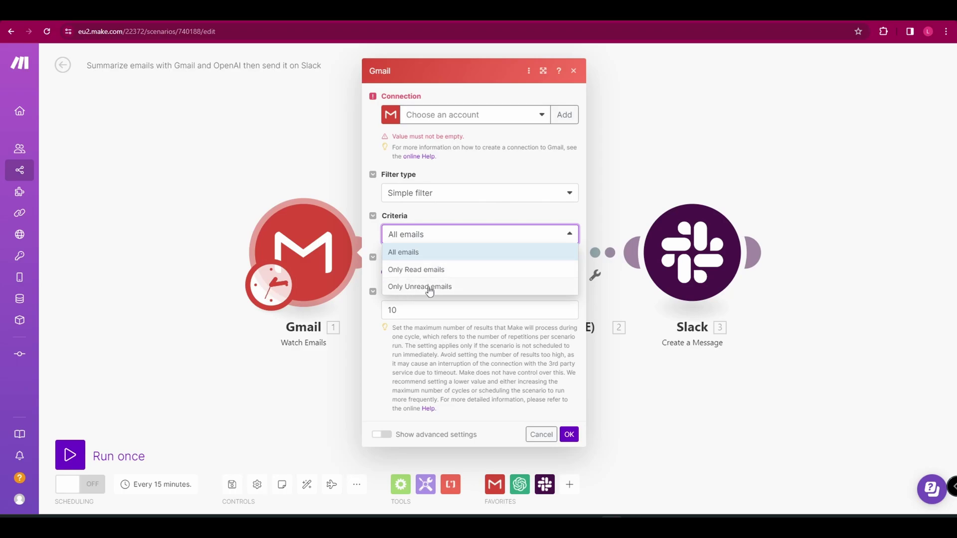
click(479, 289)
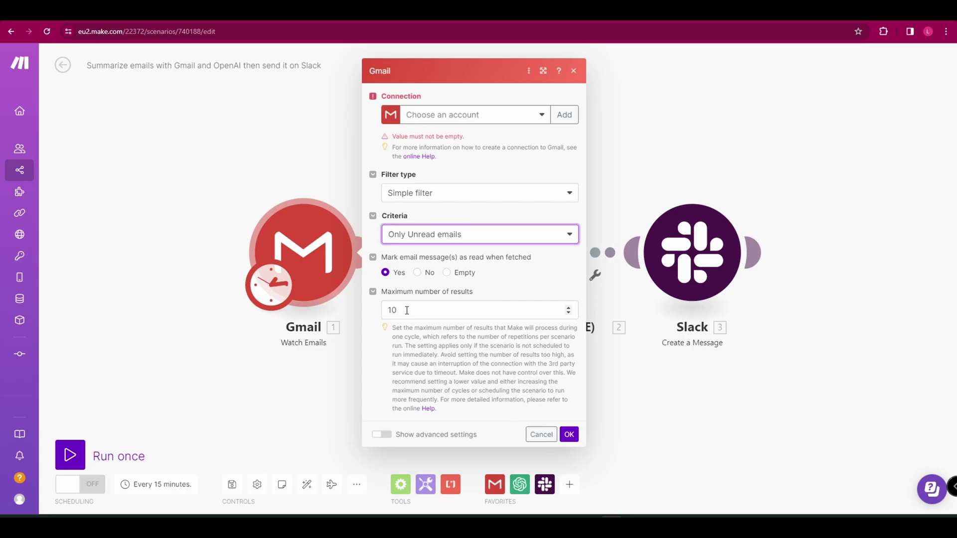
click(566, 438)
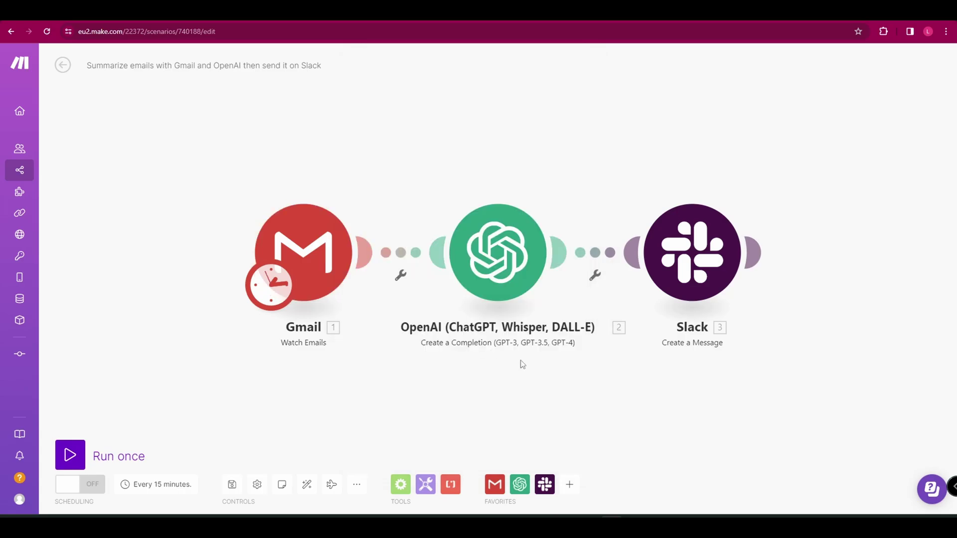
- Switch to the OpenAI developer platform, generate a new secret API key with All permissions and copy it
click(505, 259)
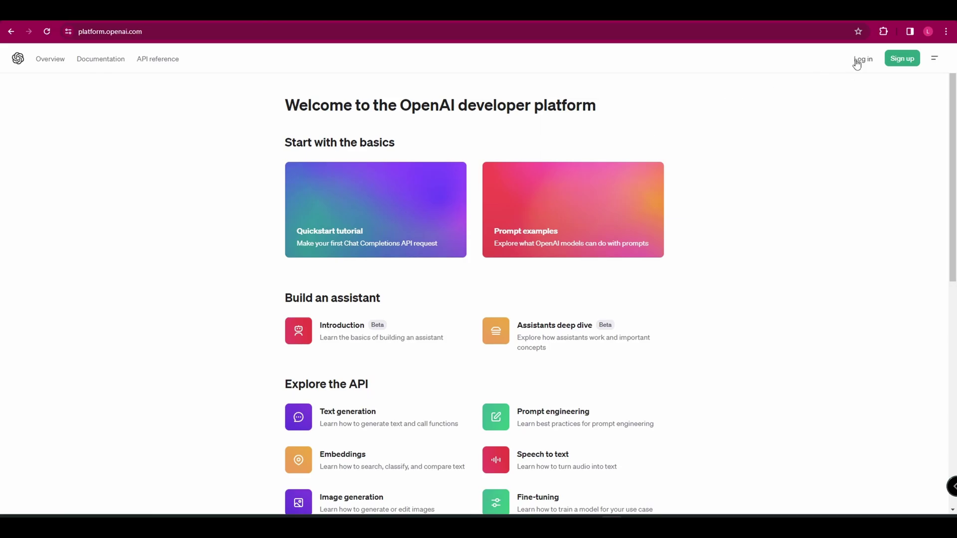
click(897, 62)
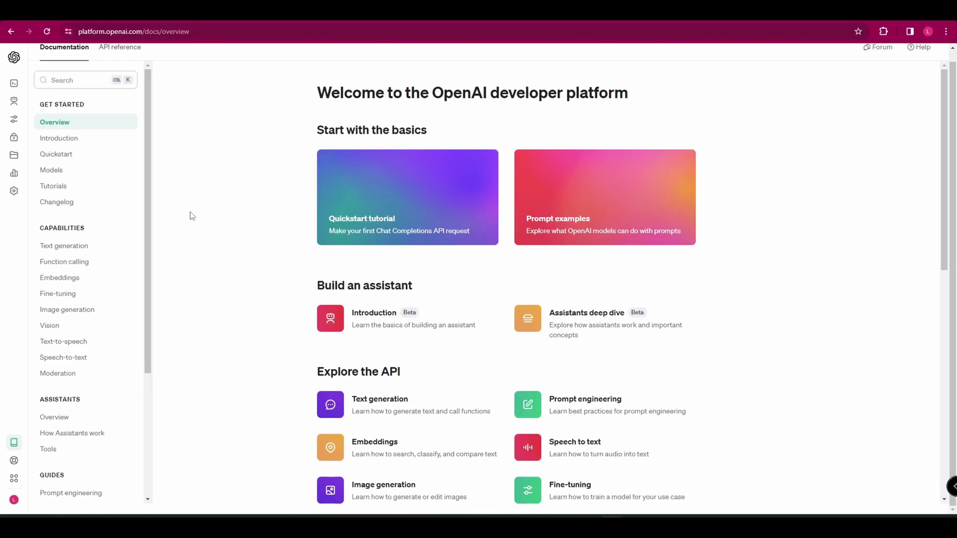
click(16, 142)
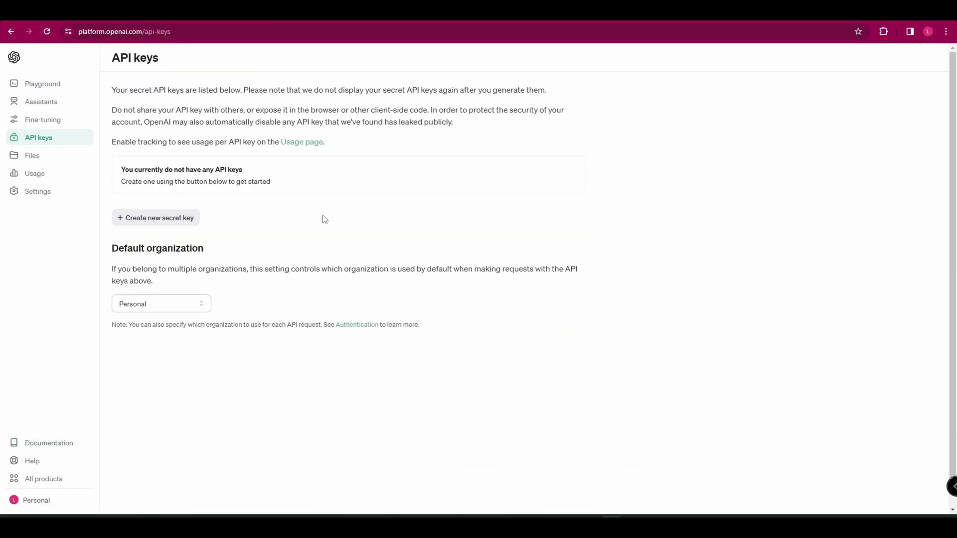
click(154, 217)
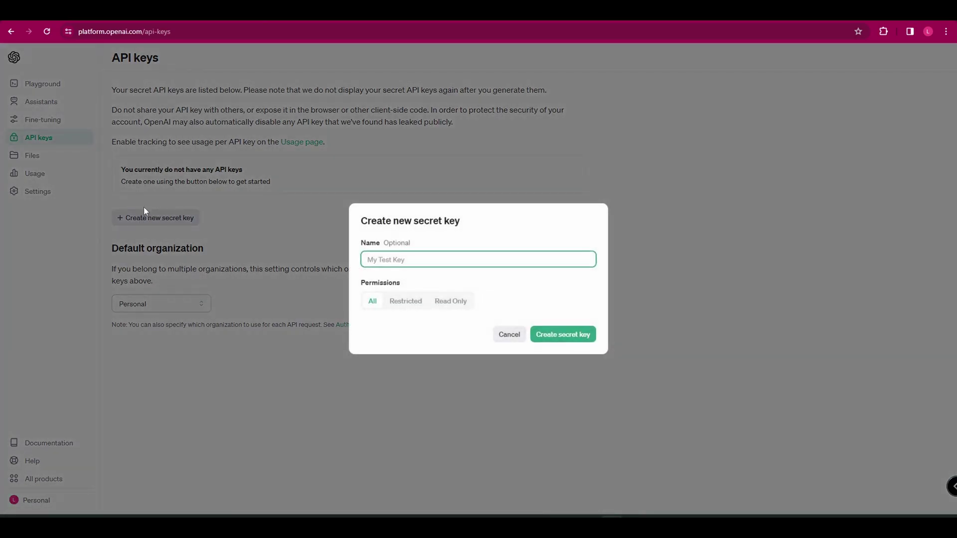
click(577, 333)
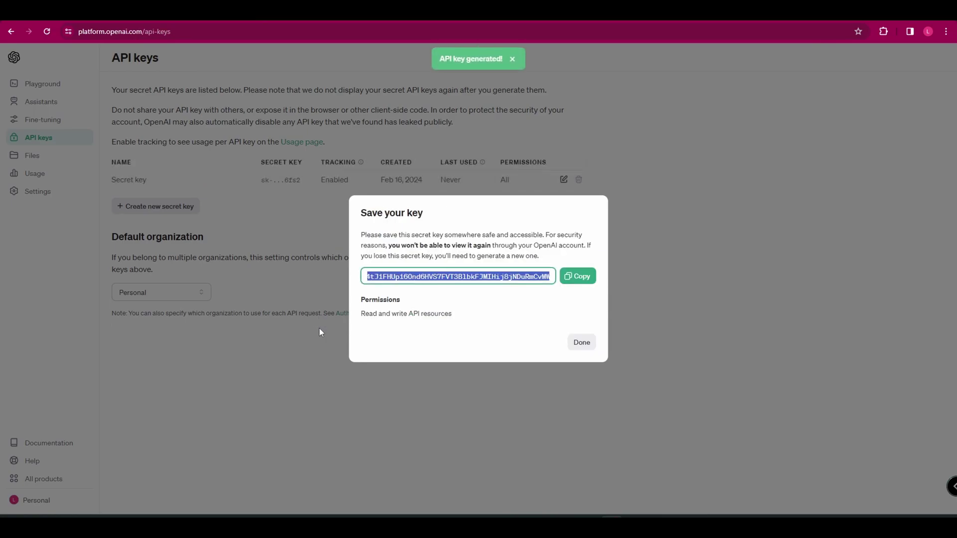
click(578, 276)
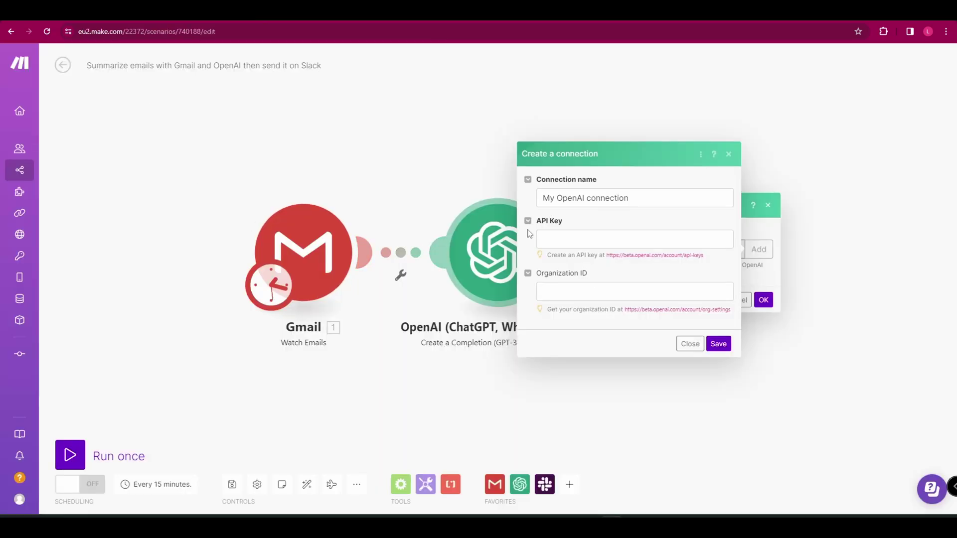
- Back in Make, paste the API key into the new OpenAI connection and save the connection
click(572, 241)
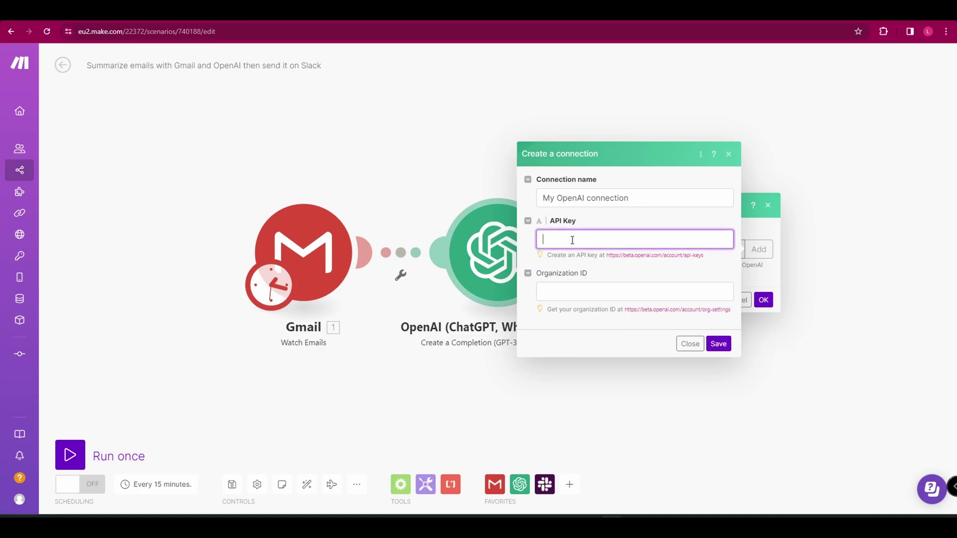
key(ctrl+v)
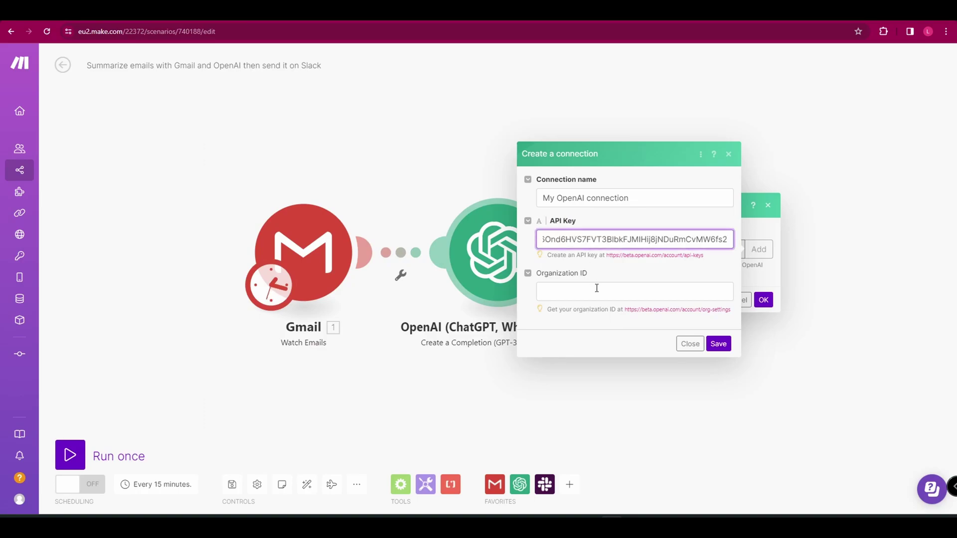
key(Return)
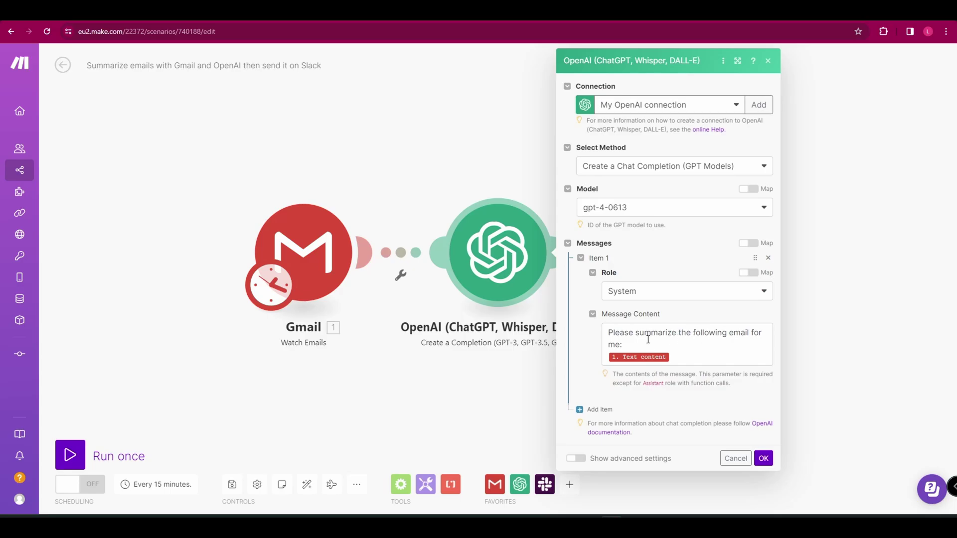
- Check the mapped Text content in the OpenAI module's message and confirm the module settings
click(649, 358)
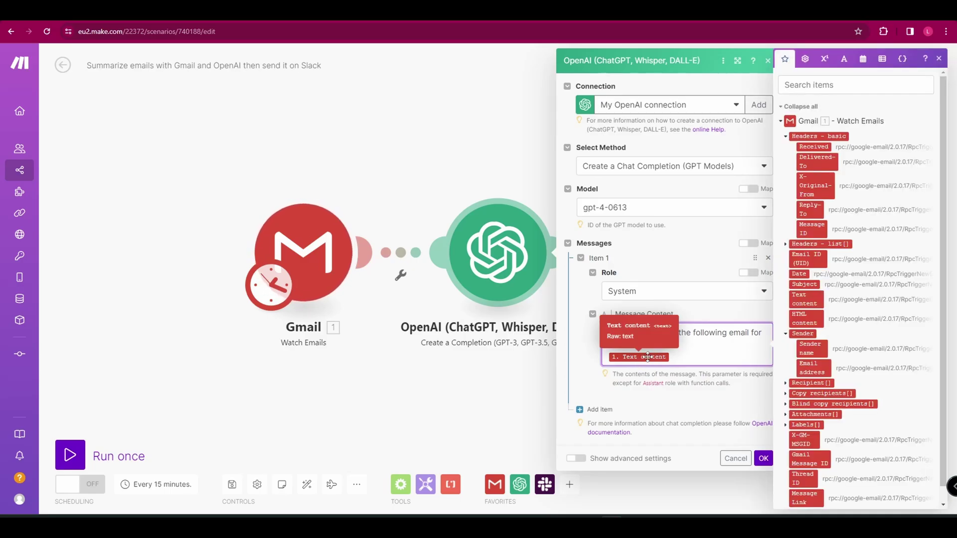
click(574, 355)
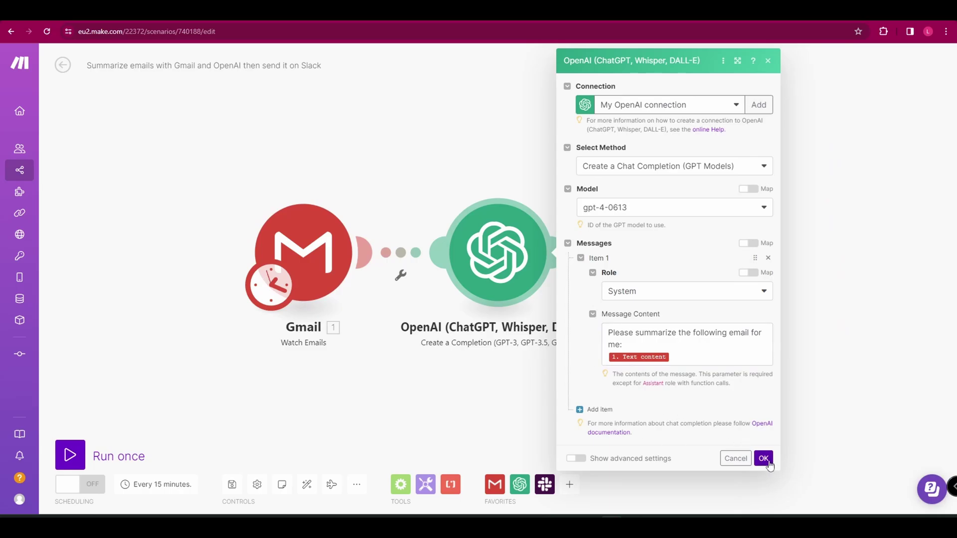
click(768, 463)
- Look at the account connection setting of the Slack module and close it without choosing an account
click(697, 220)
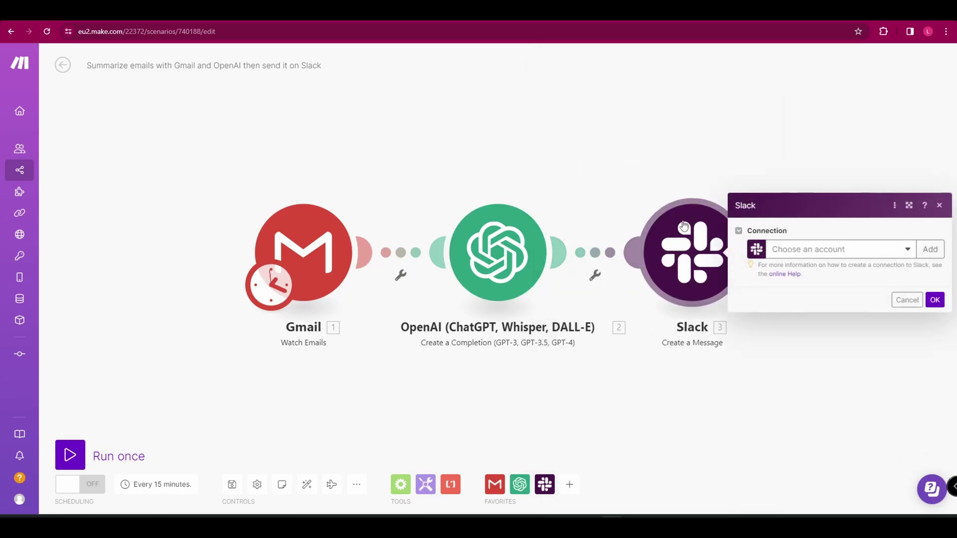
click(837, 250)
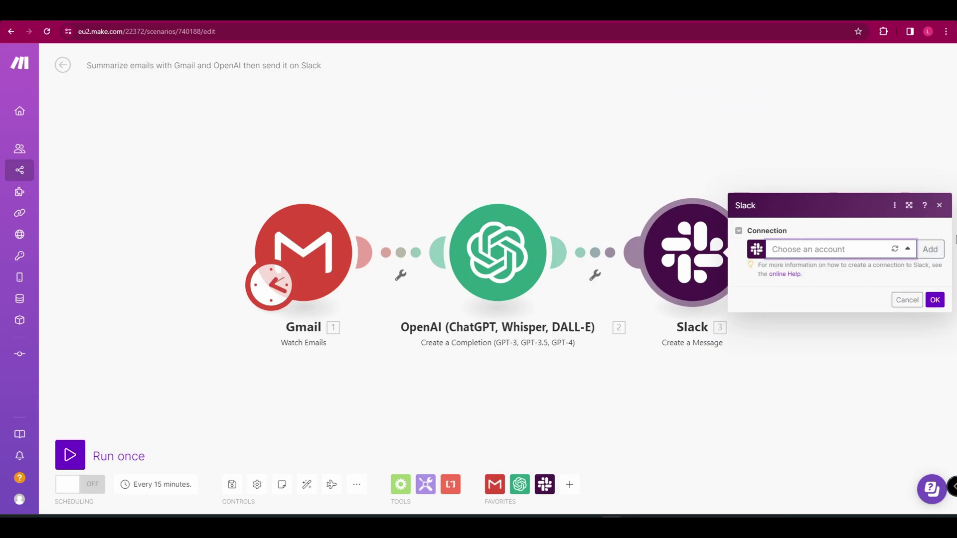
click(940, 205)
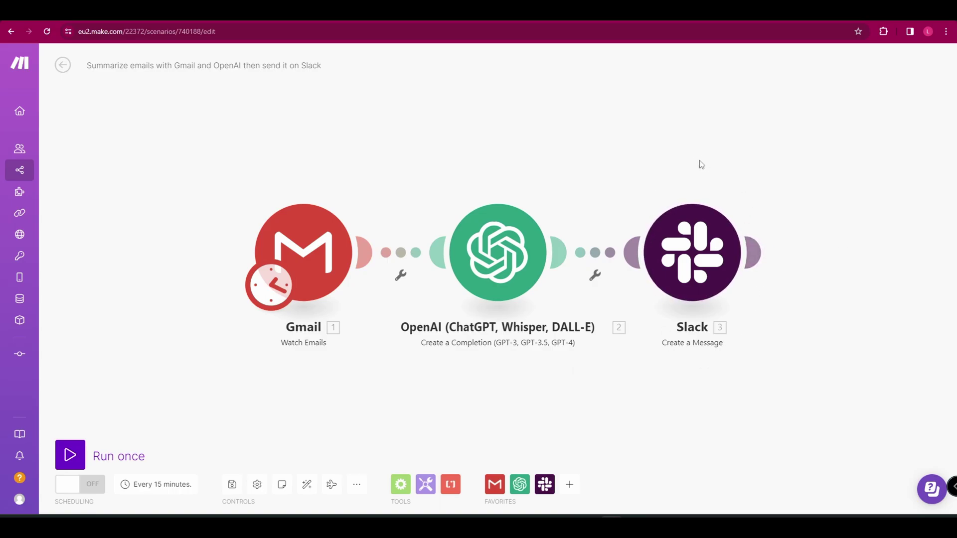
- Leave the email summary scenario for the scenario list, discarding its unsaved changes, and create a new scenario
mouse_move(731, 268)
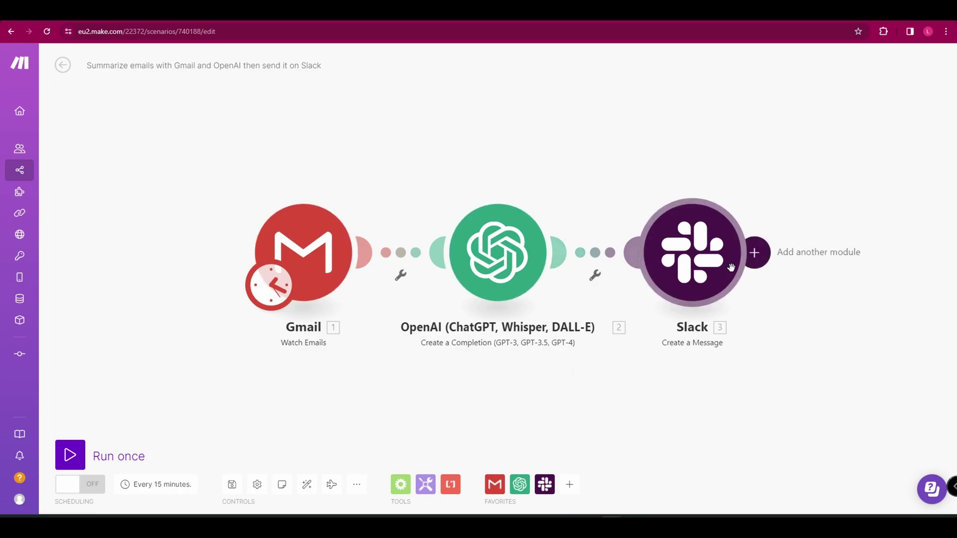
mouse_move(10, 177)
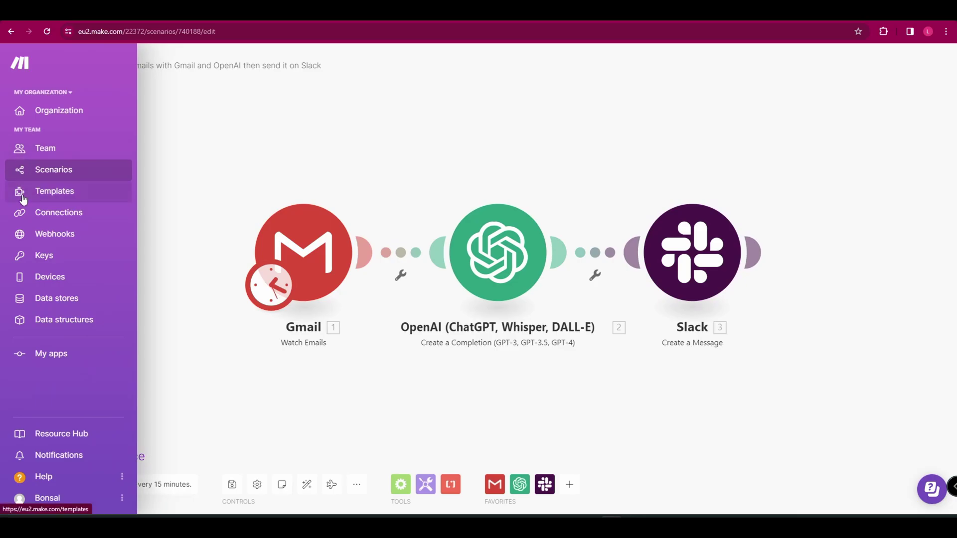
click(28, 172)
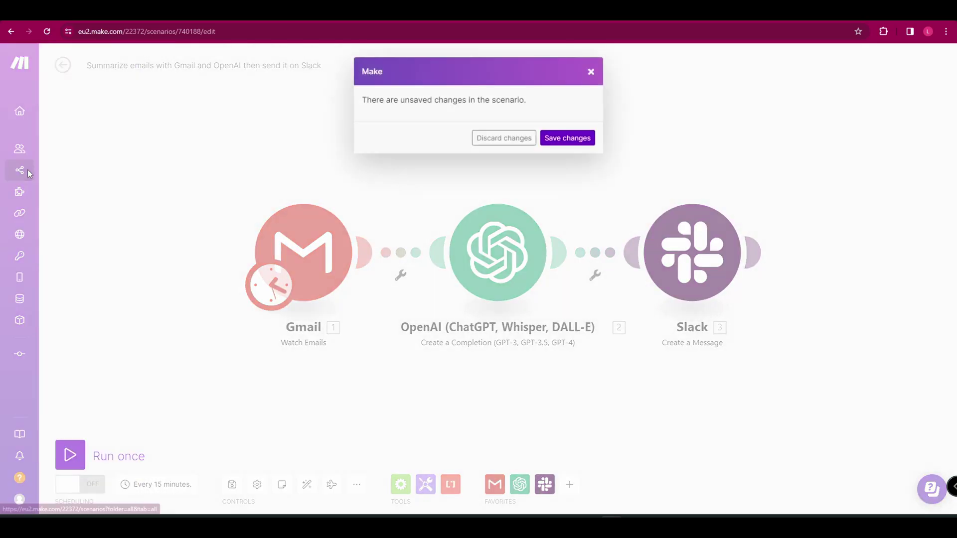
click(491, 139)
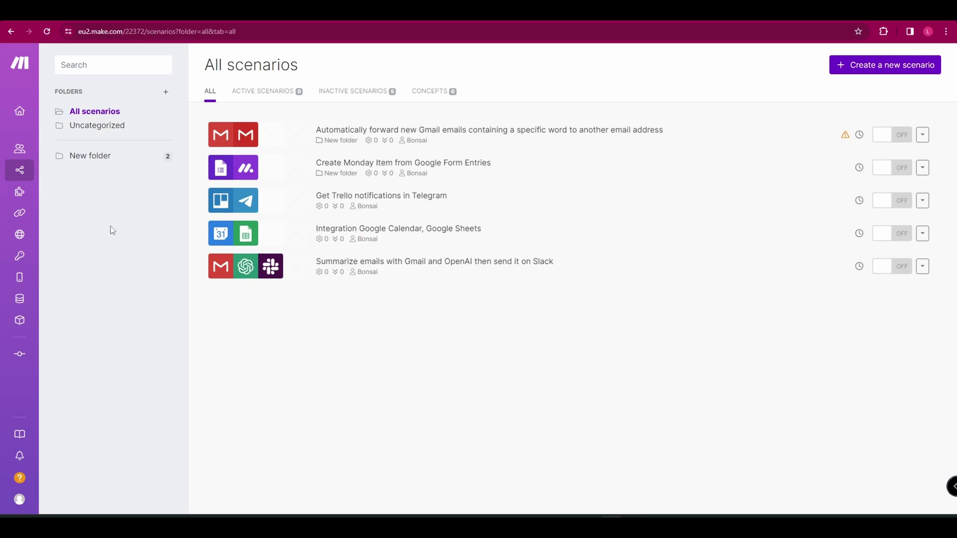
click(880, 70)
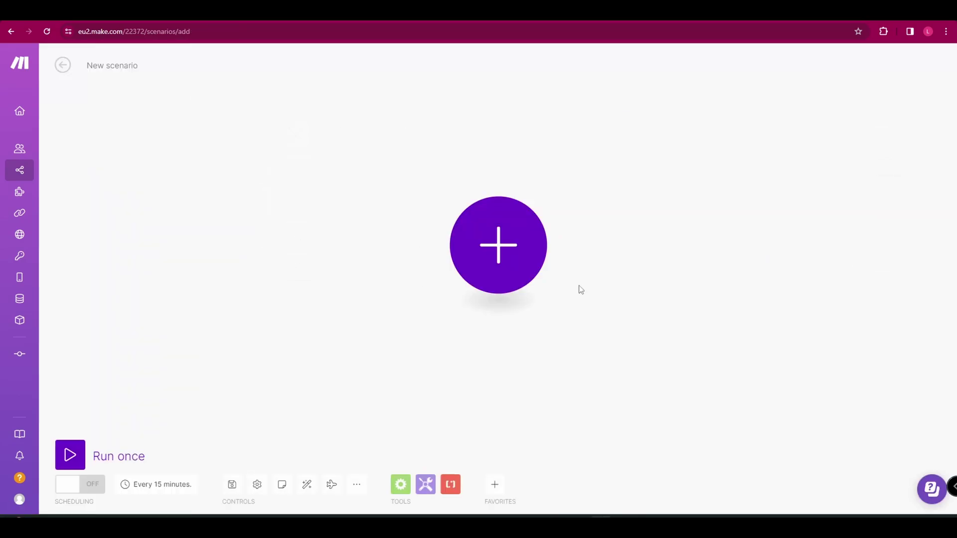
- Find Google Sheets among the applications and add its Watch New Rows trigger as the first module
click(499, 250)
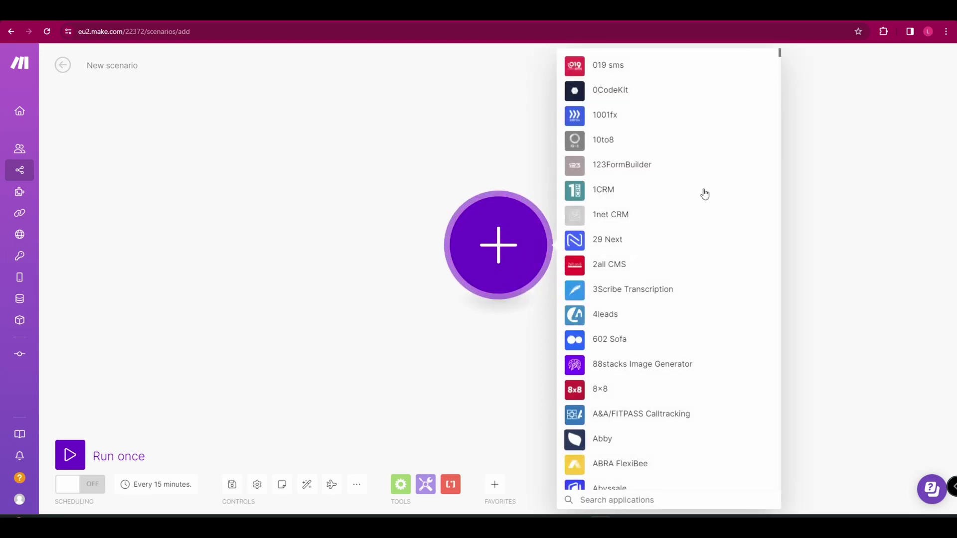
scroll(653, 412, down, 8)
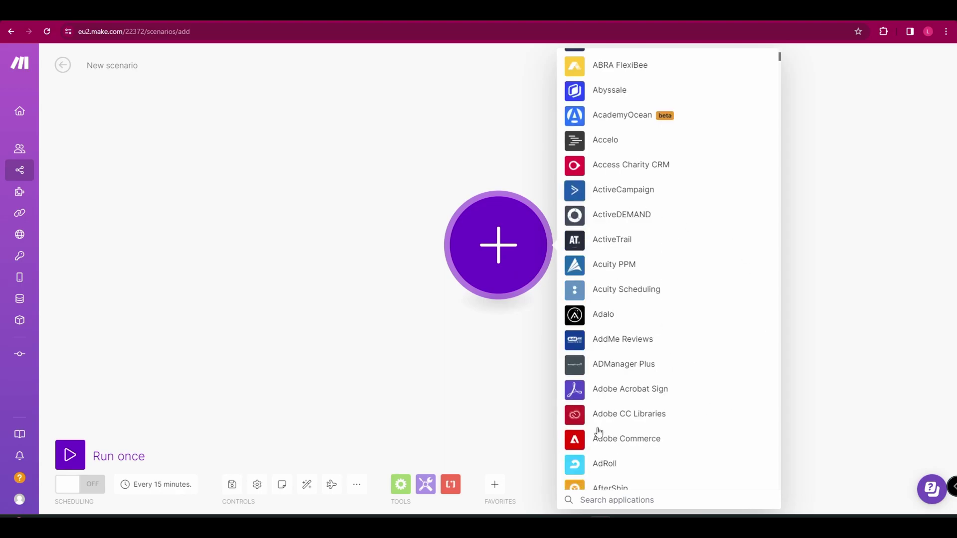
click(590, 502)
text(google s)
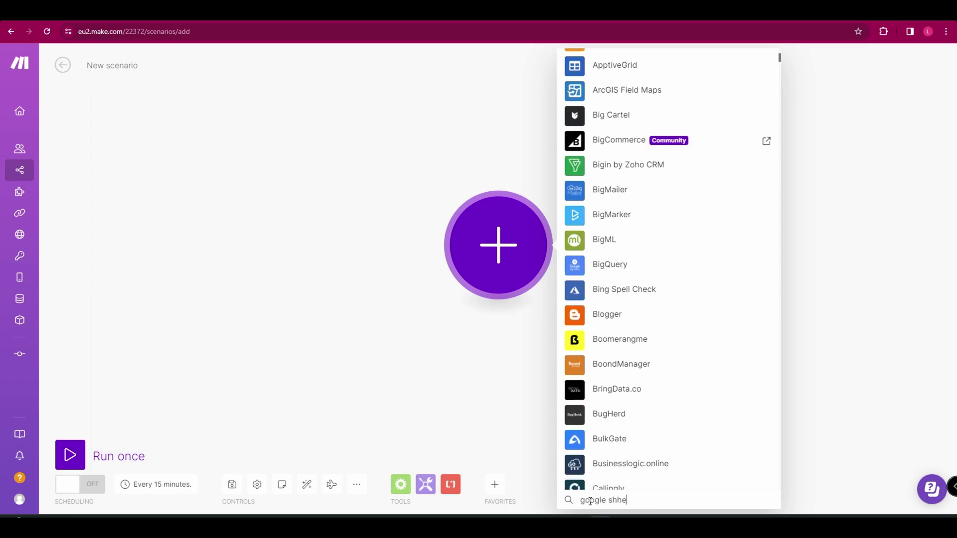
text(he)
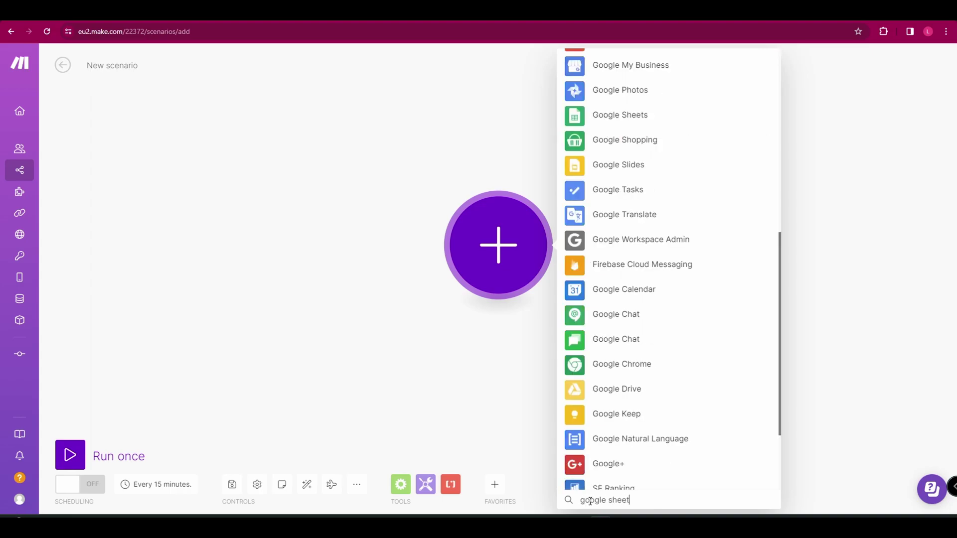
text(et)
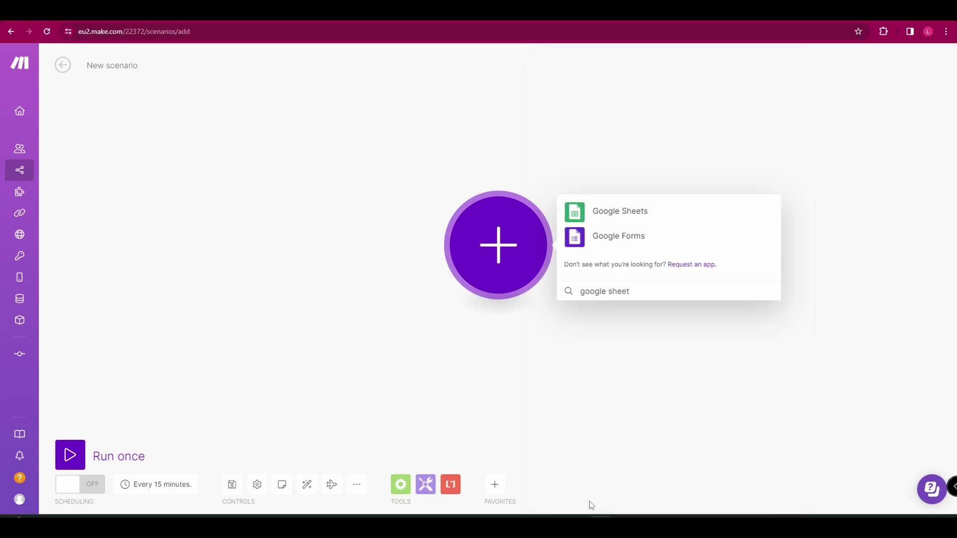
click(623, 218)
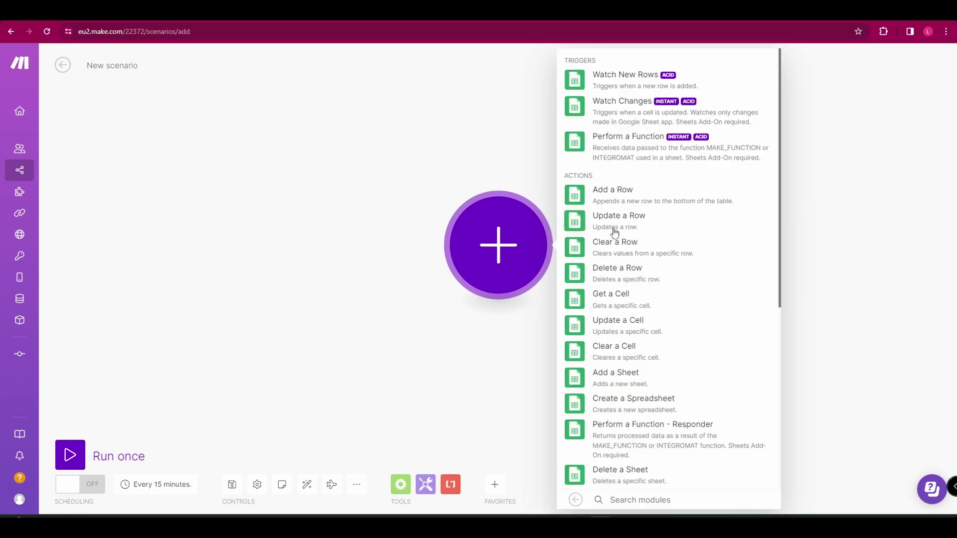
click(661, 83)
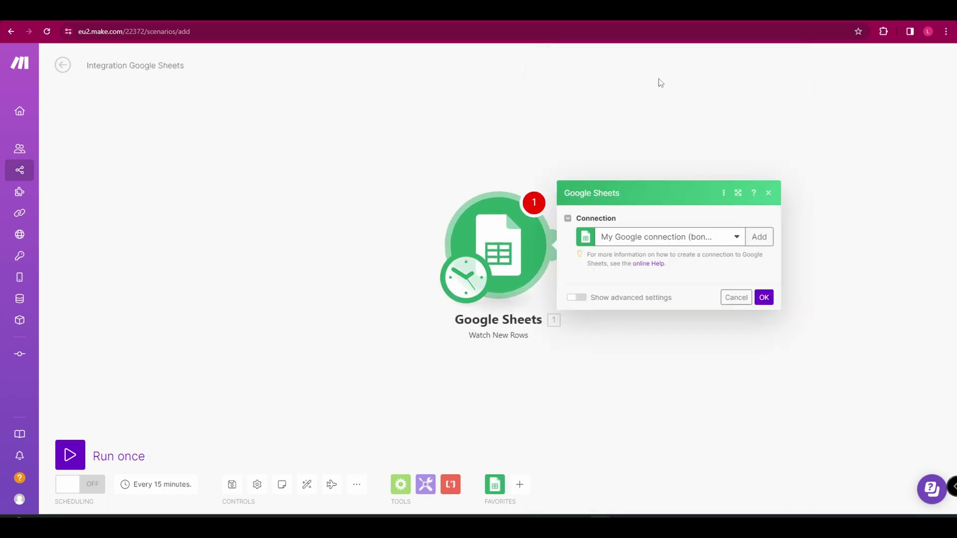
- Point the Google Sheets trigger at Sheet1 of the Blog posts spreadsheet and have it start from All rows
click(634, 250)
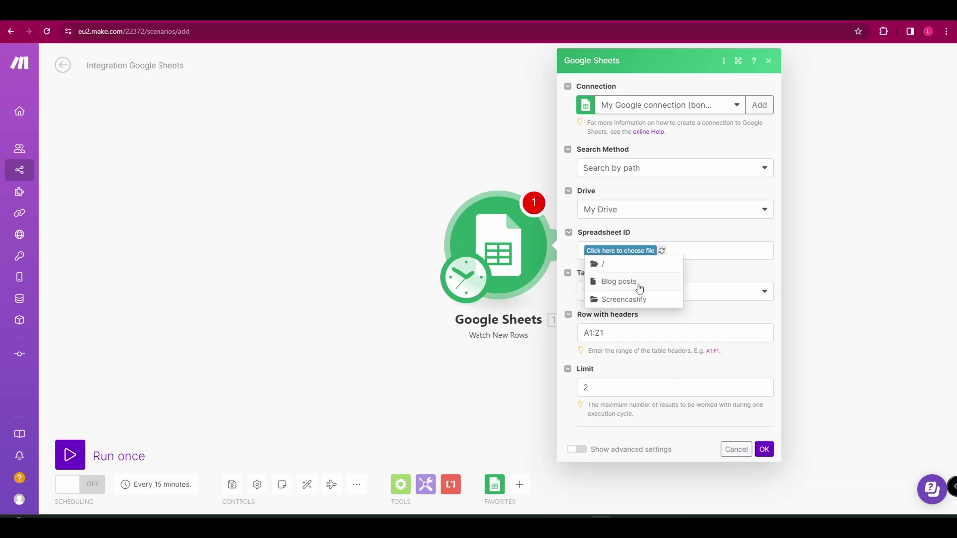
click(643, 283)
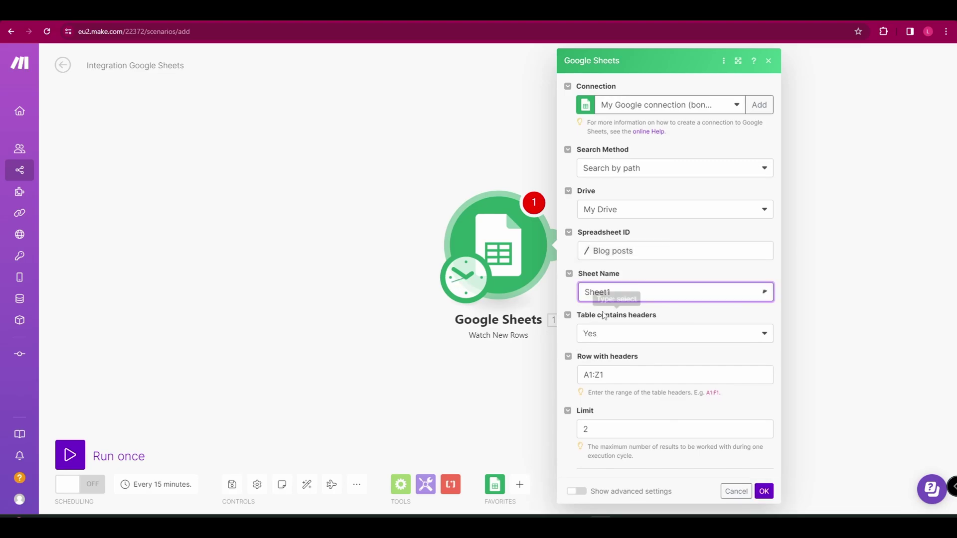
click(768, 495)
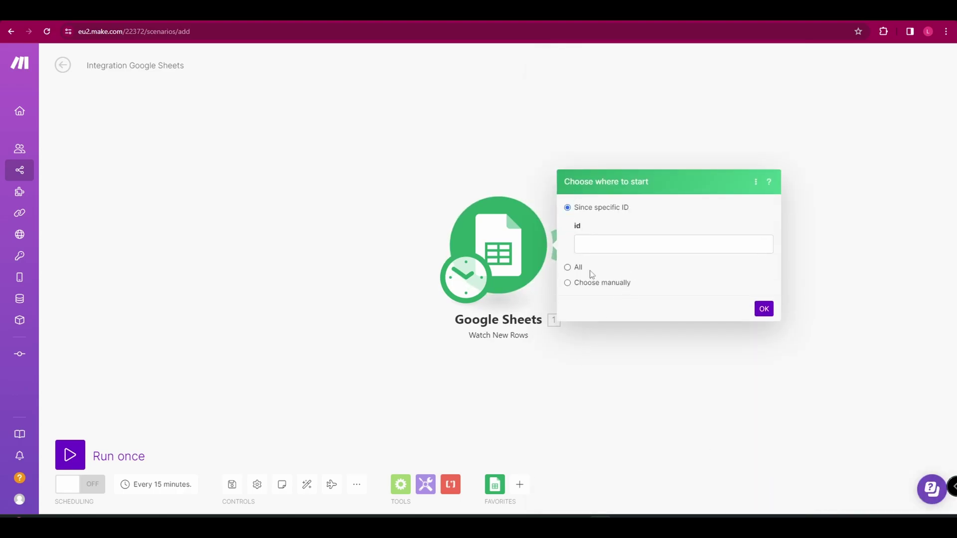
click(568, 269)
click(765, 262)
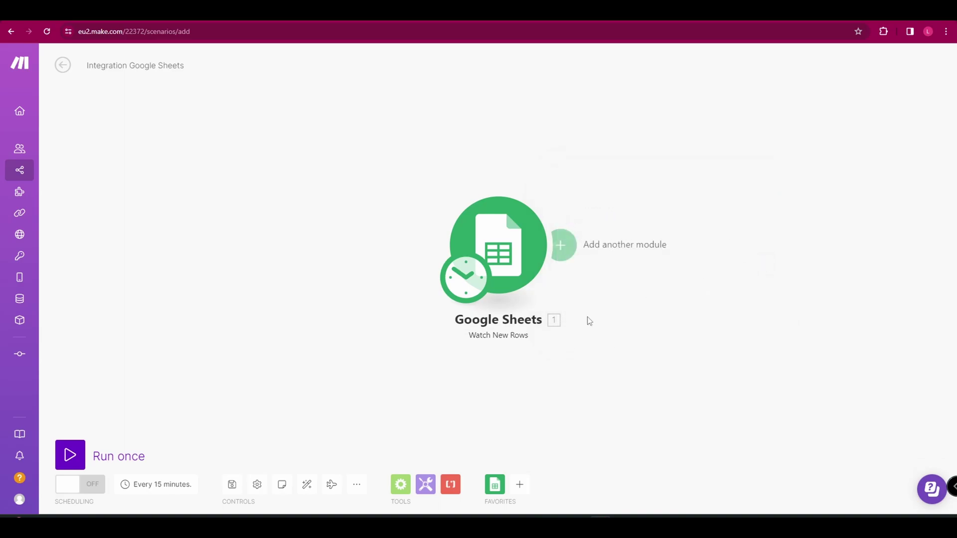
- Add an OpenAI (ChatGPT, Whisper, DALL-E) Create a Completion module after the Google Sheets trigger
click(566, 246)
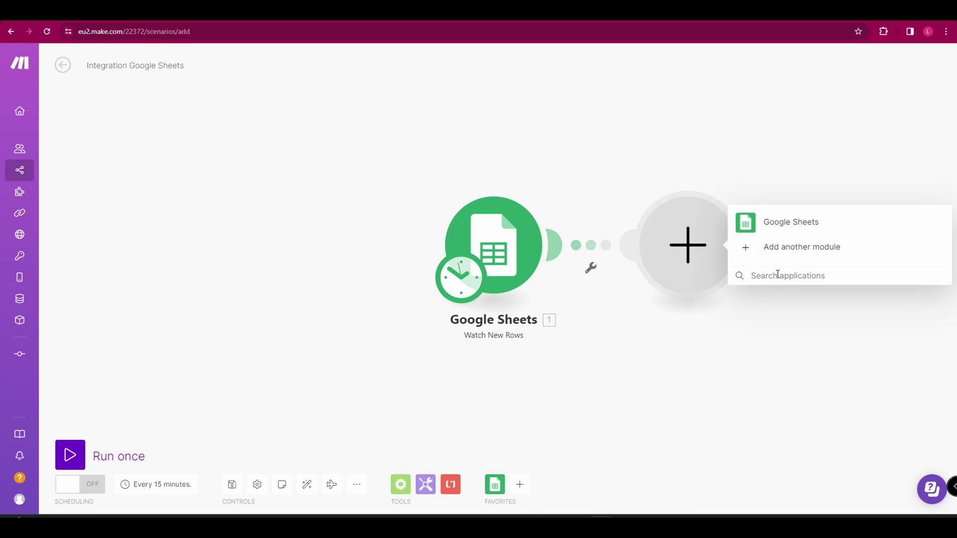
click(778, 275)
text(openai)
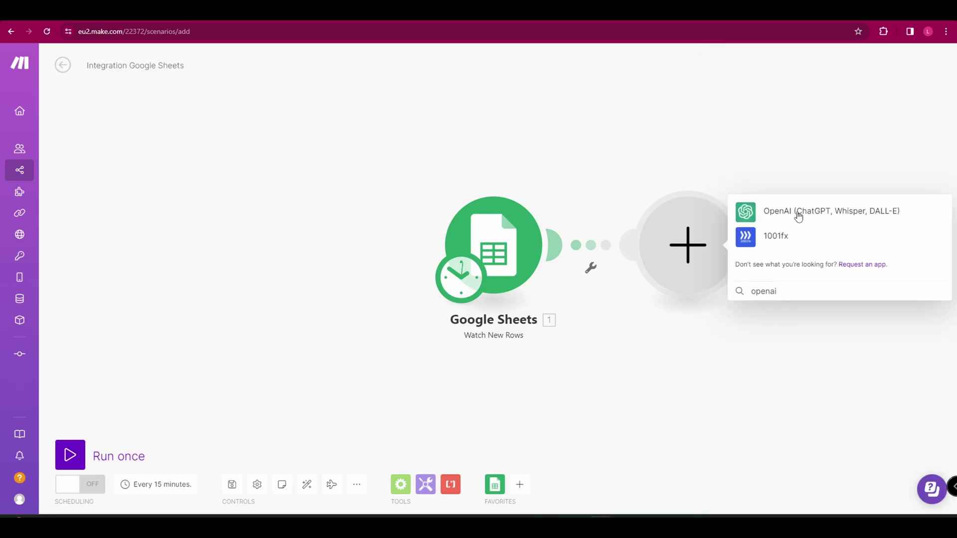
click(798, 216)
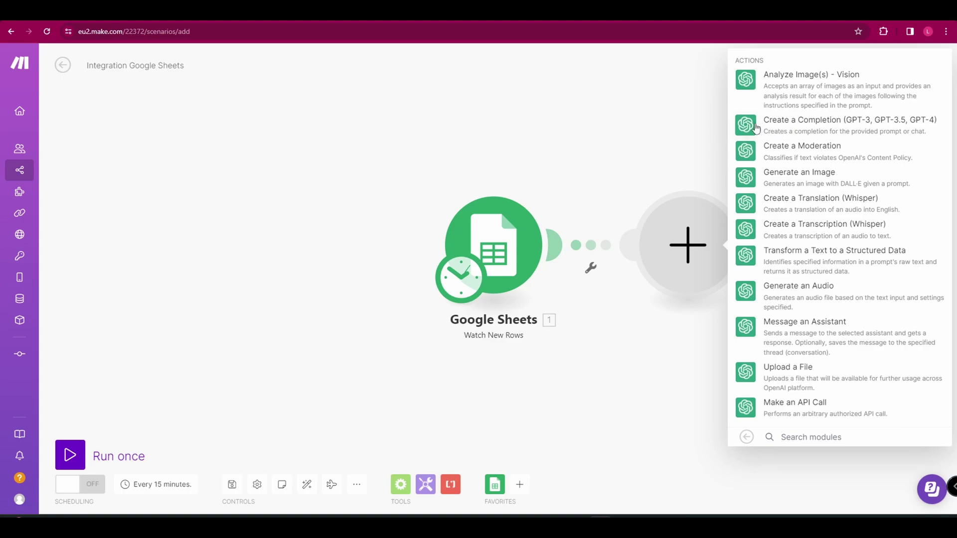
click(800, 130)
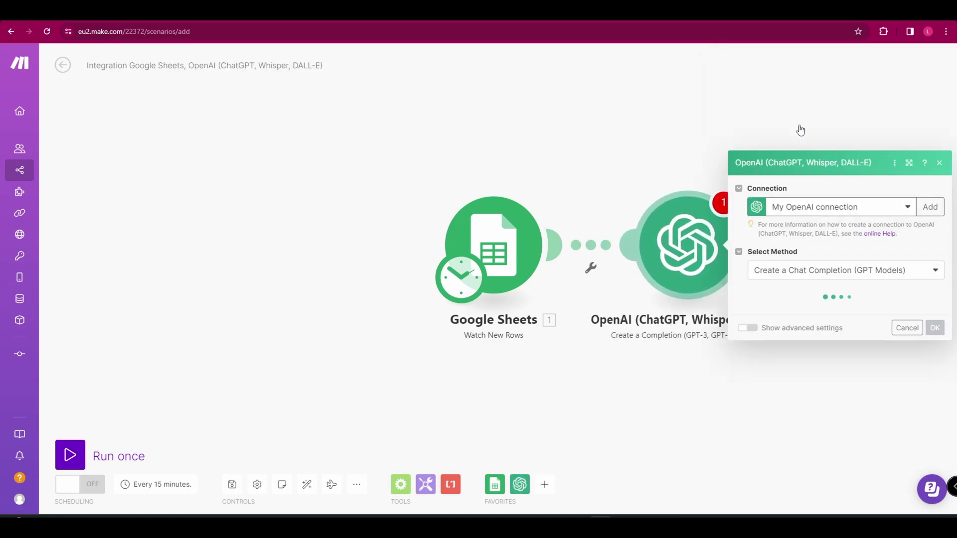
- Set the OpenAI module's model to gpt-3.5-turbo and add a message item
click(796, 273)
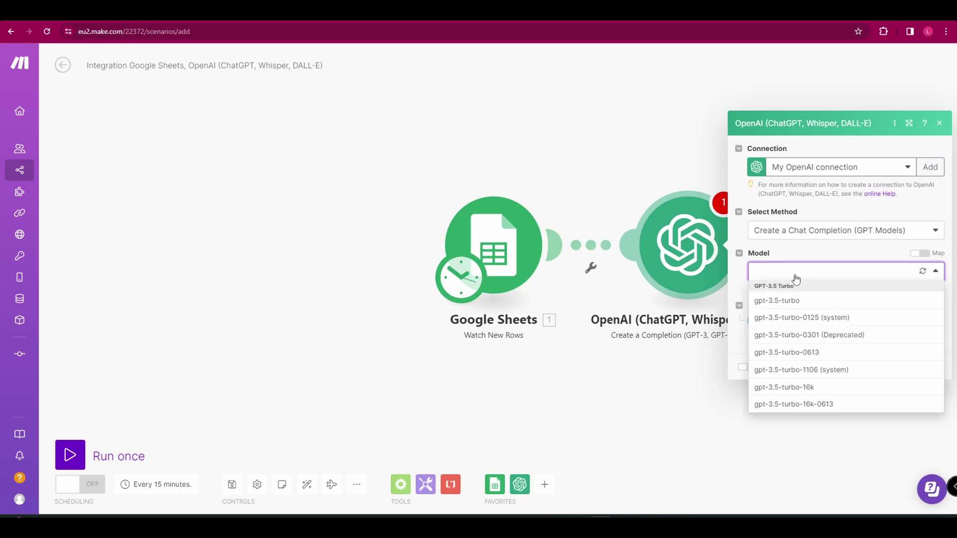
click(814, 302)
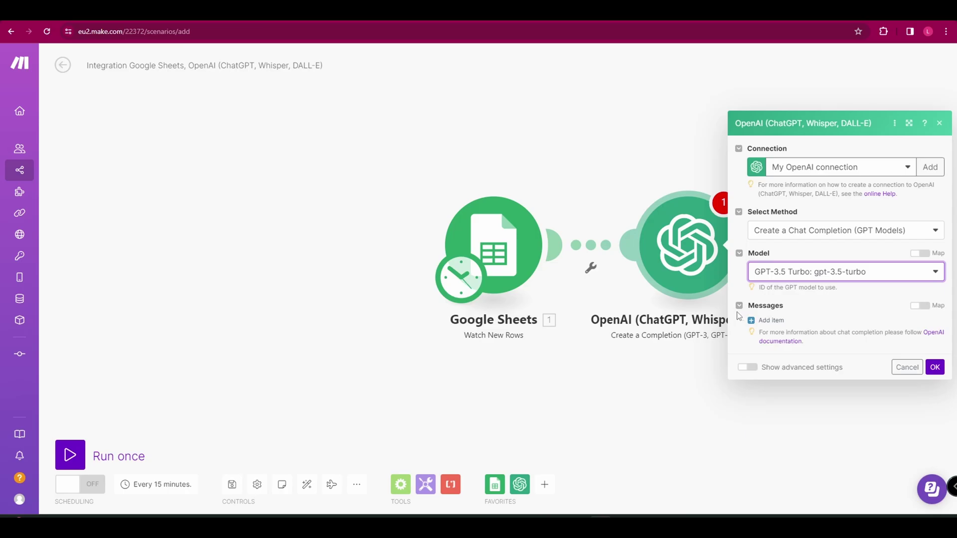
drag(741, 317, 766, 318)
click(763, 322)
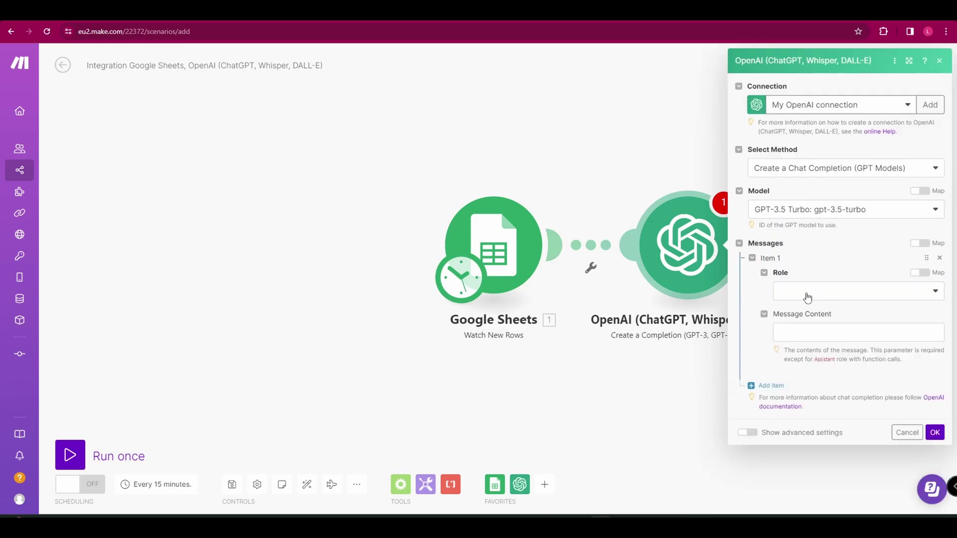
- Enter "Write a blog post about" as the message content and check the titles in the Blog posts spreadsheet in Google Sheets
click(811, 330)
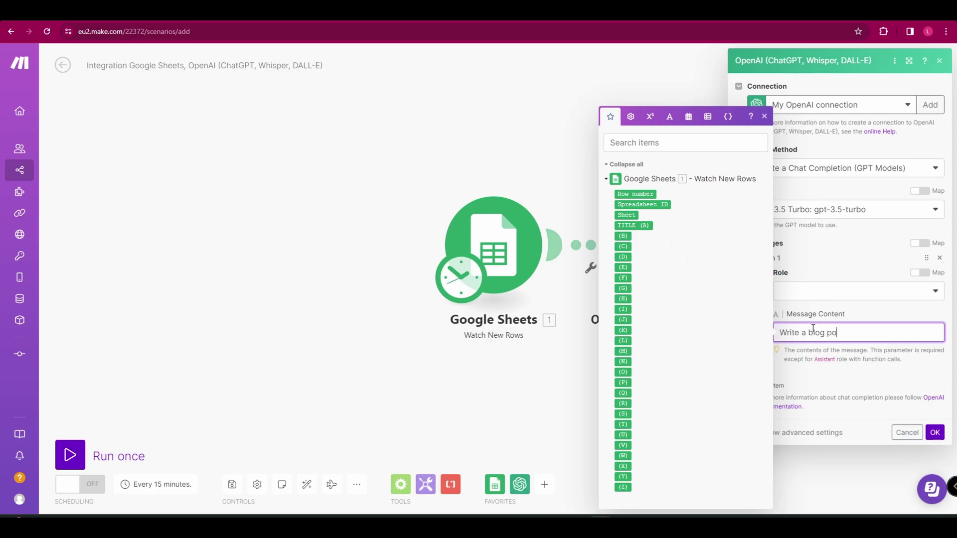
text(Write a blog post about)
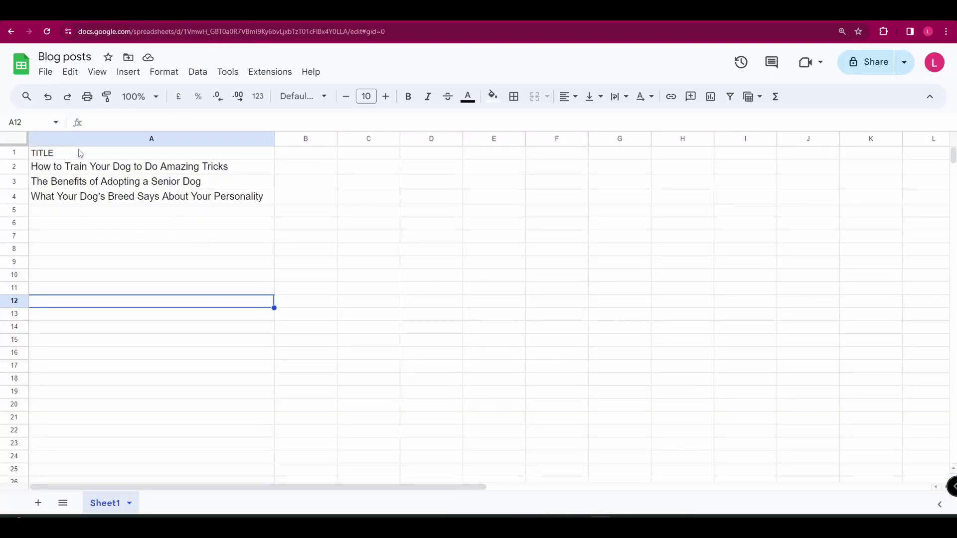
click(41, 168)
click(64, 185)
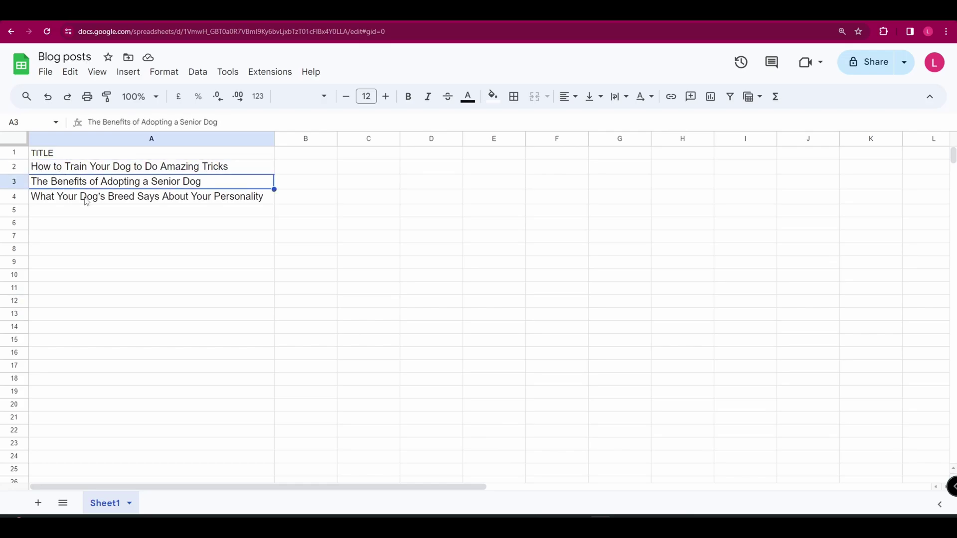
click(87, 201)
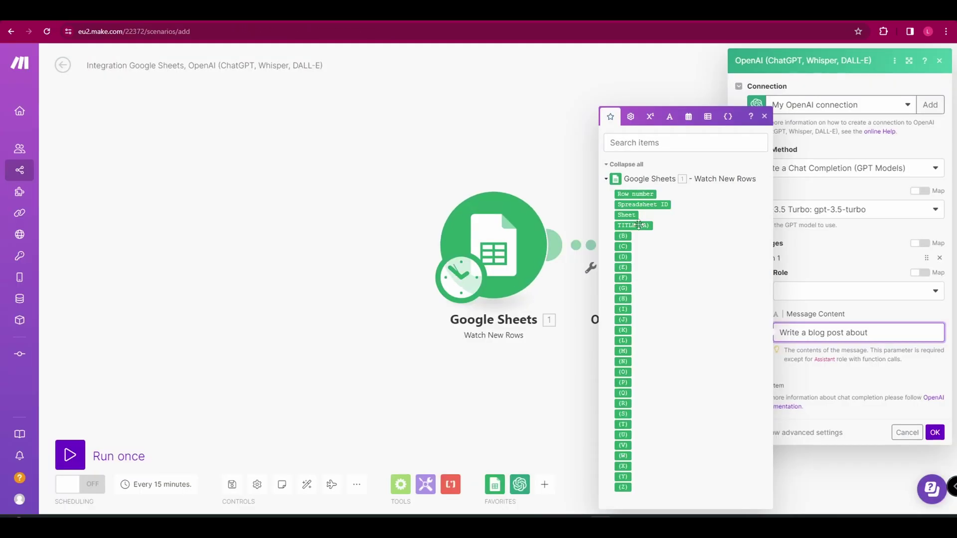
- Complete the message content with the TITLE (A) value followed by ", include subheadings." and save the OpenAI module
drag(636, 226, 893, 332)
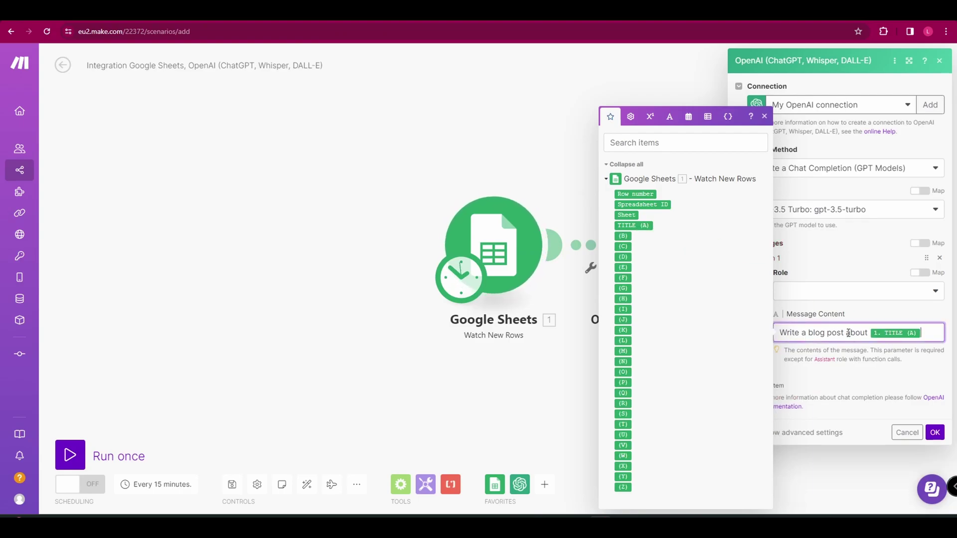
text(, include )
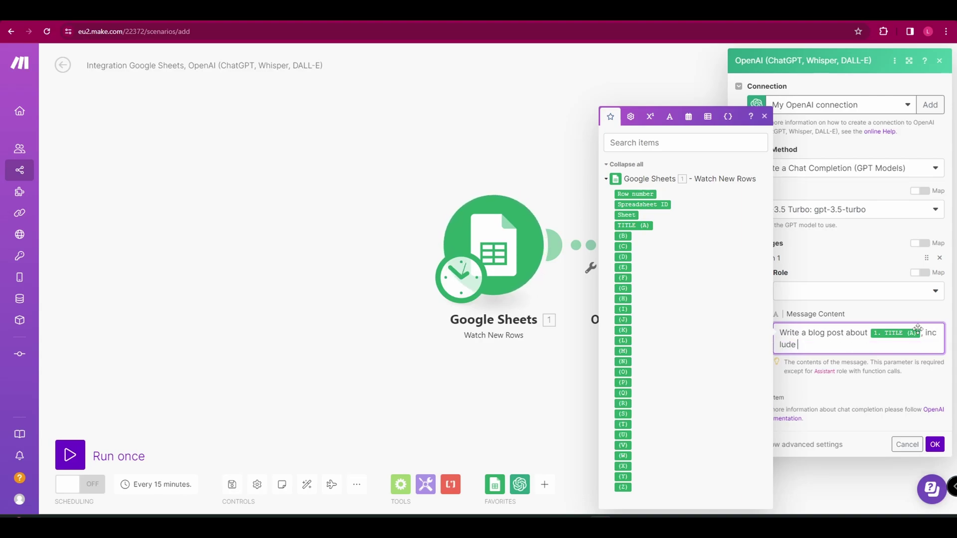
text(sub)
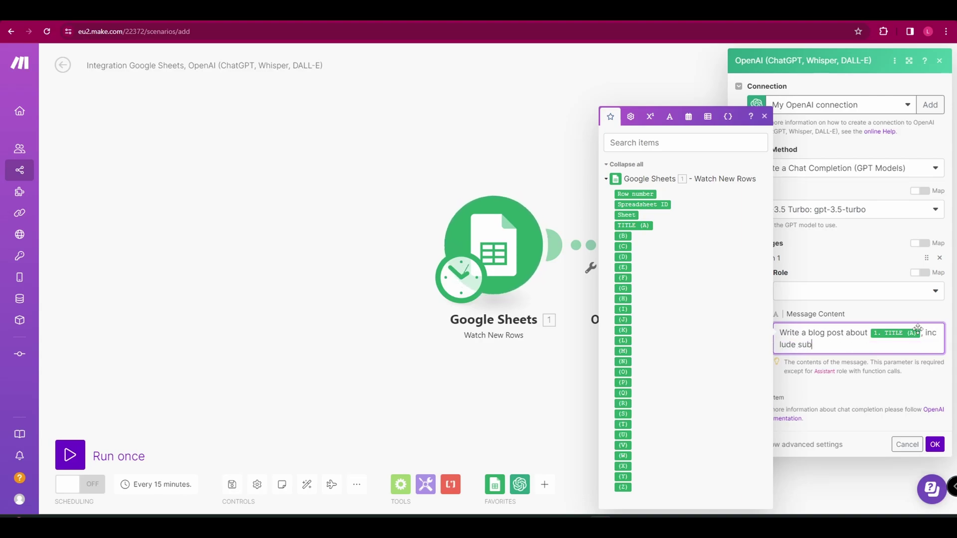
text(headings.)
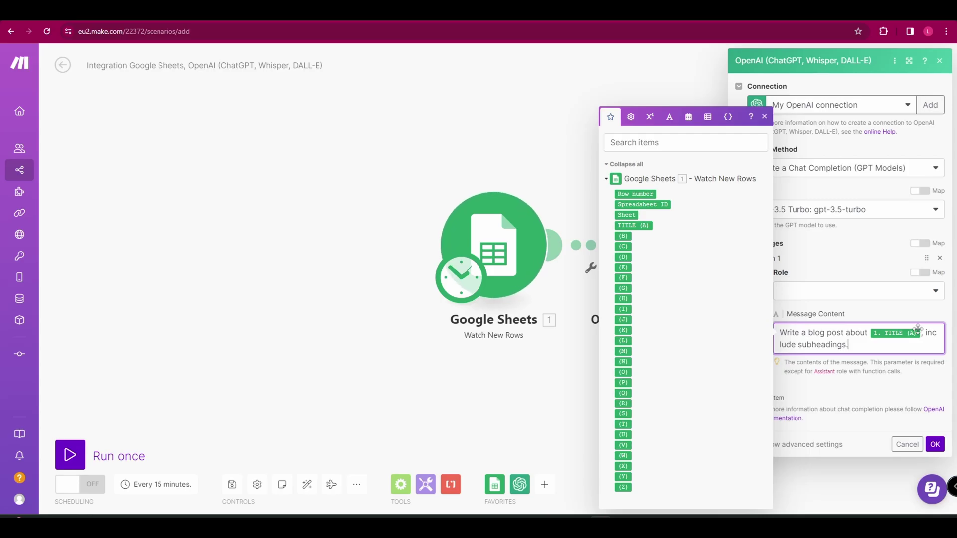
click(935, 444)
- Add a Google Docs Create a Document module after the OpenAI module
click(752, 244)
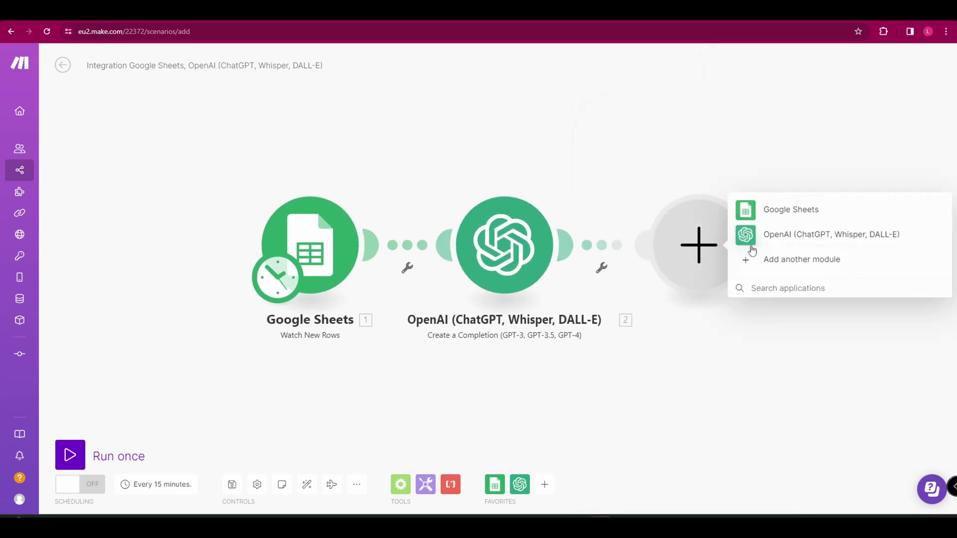
click(773, 261)
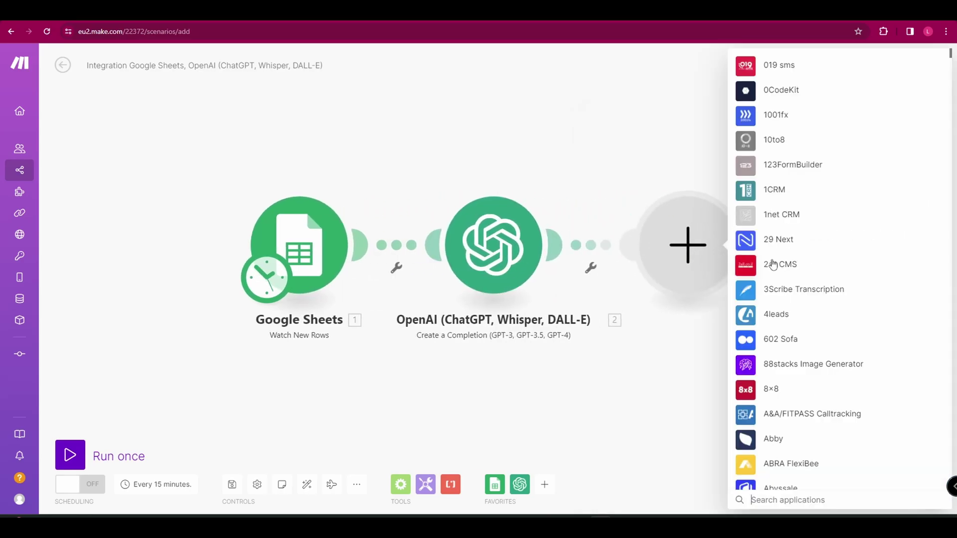
text(google doc)
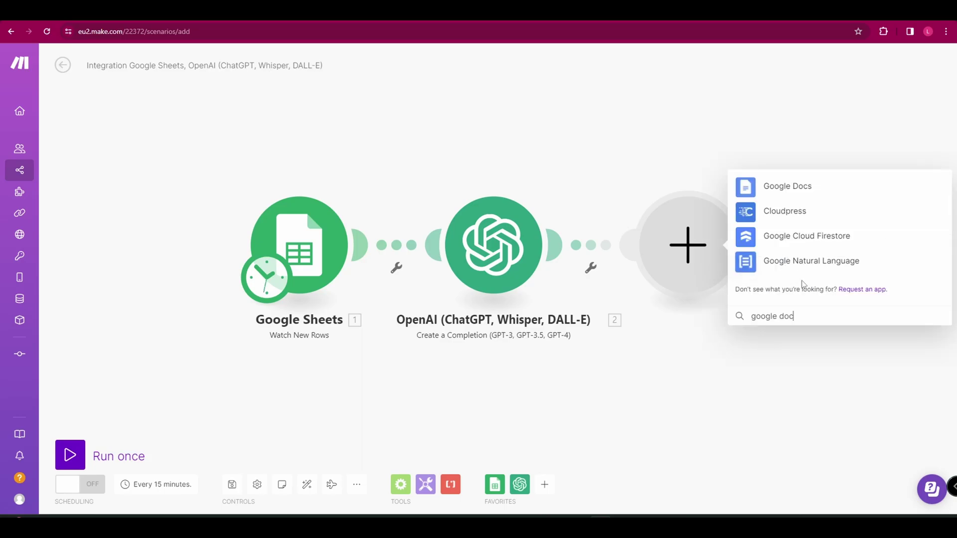
click(811, 192)
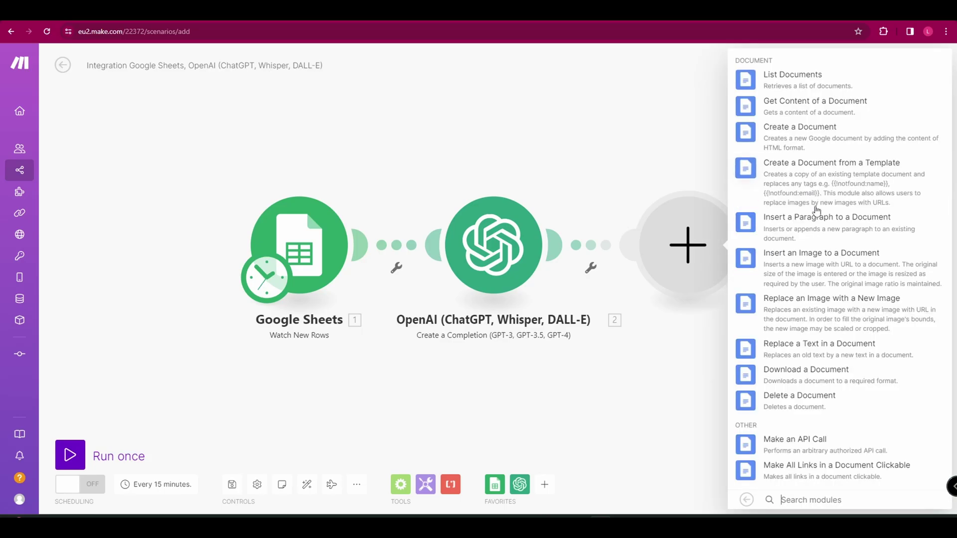
click(782, 135)
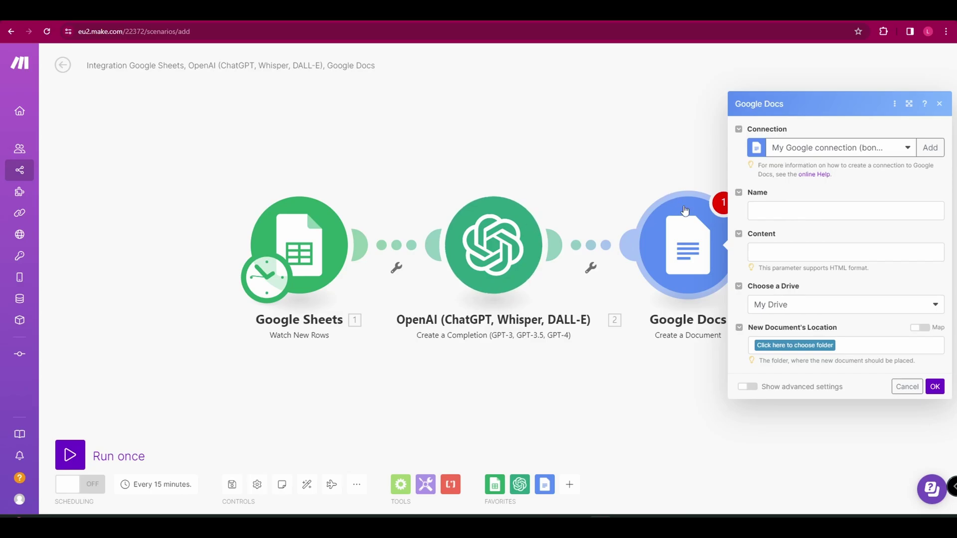
- Map the new document's name to TITLE (A) and its content to the OpenAI Choices Message Content value
click(774, 213)
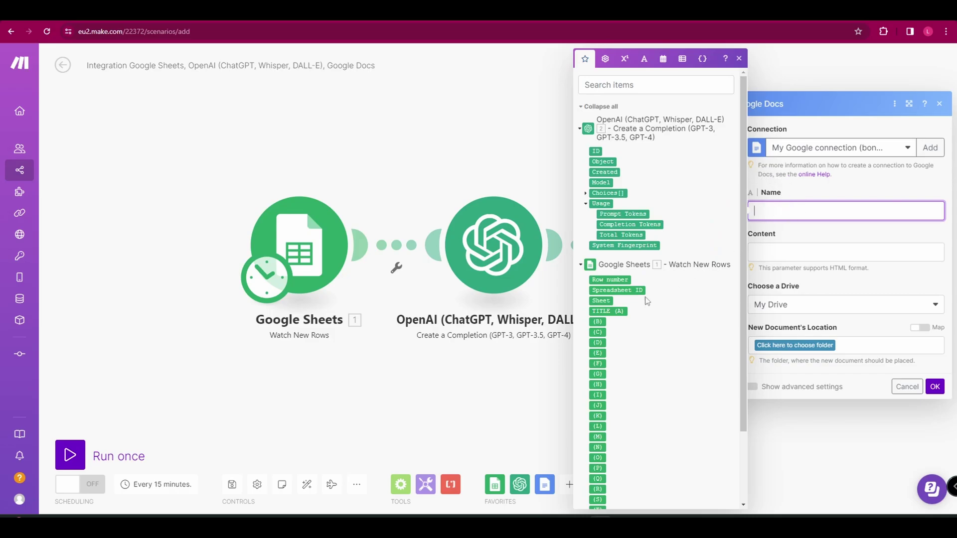
drag(608, 311, 785, 211)
click(771, 254)
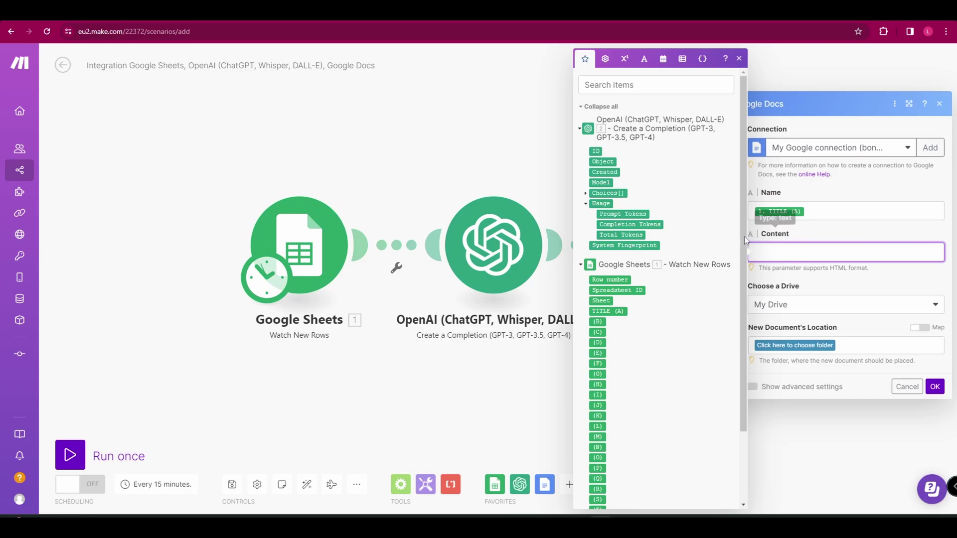
click(586, 194)
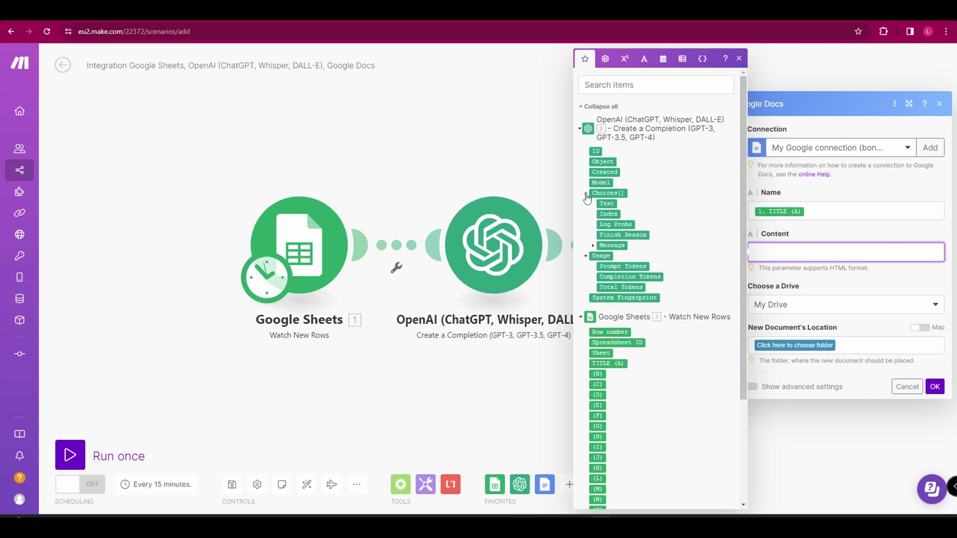
click(593, 246)
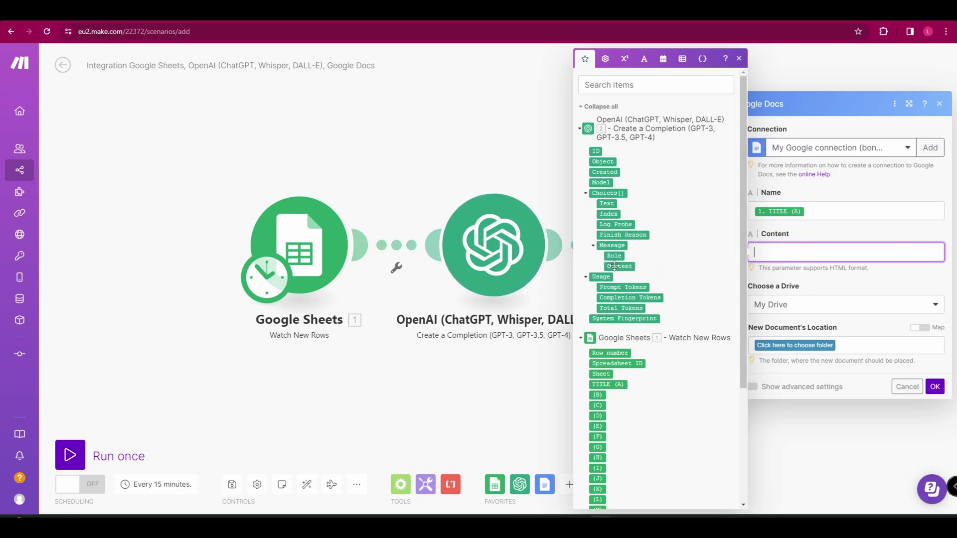
drag(615, 269, 788, 257)
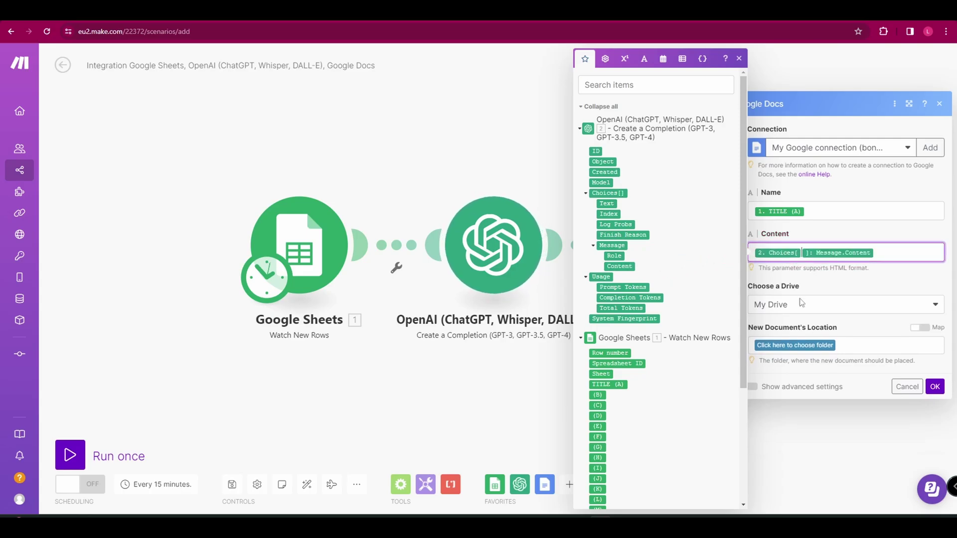
- Set the new document's location to the root folder of My Drive, save the module and run the scenario once
click(809, 347)
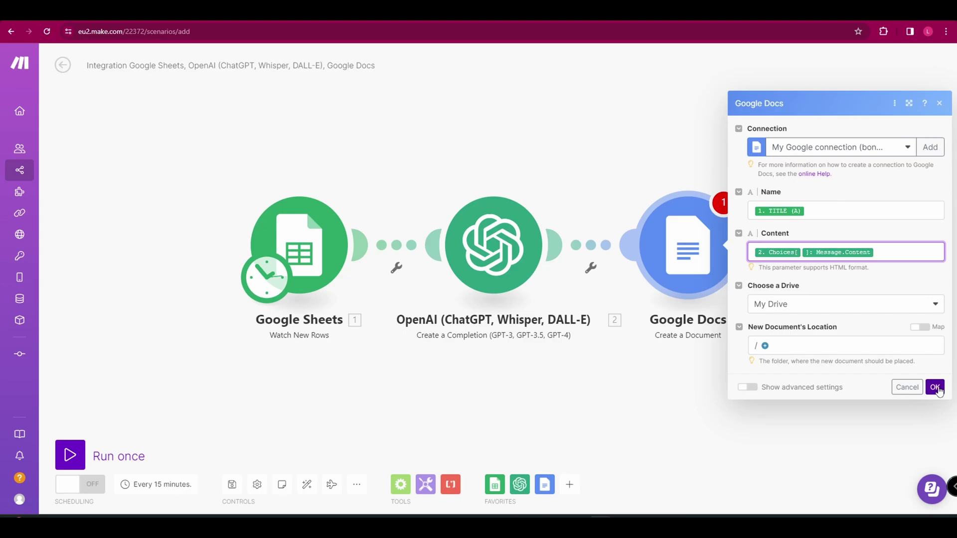
click(935, 388)
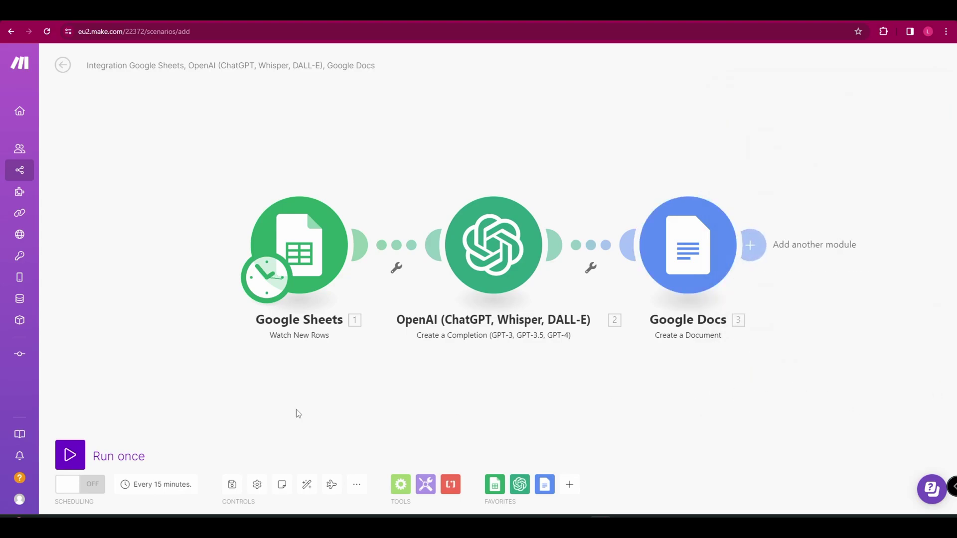
click(72, 451)
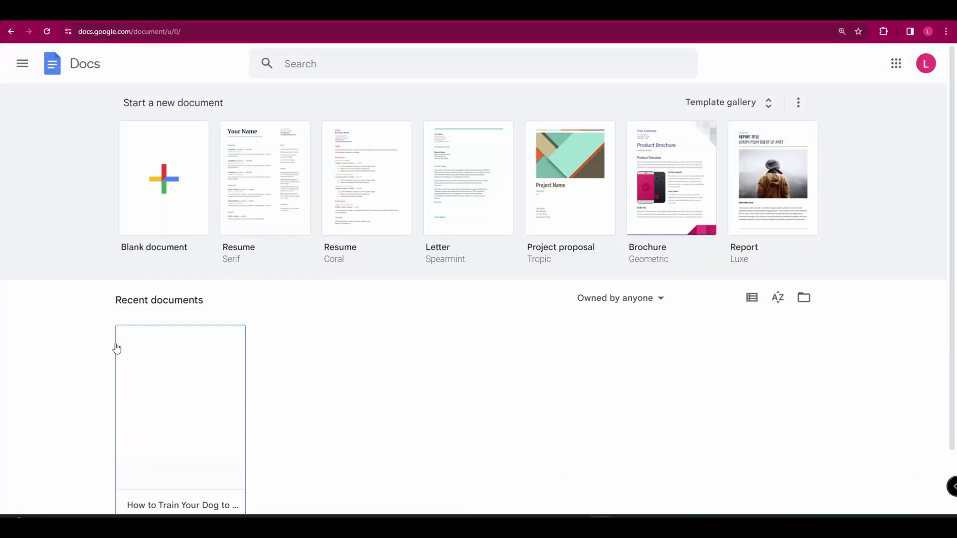
- Open "How to Train Your Dog to Do Amazing Tricks" in Google Docs and check its title, subheadings and text
scroll(99, 367, down, 1)
click(173, 365)
scroll(424, 266, down, 7)
scroll(423, 265, up, 6)
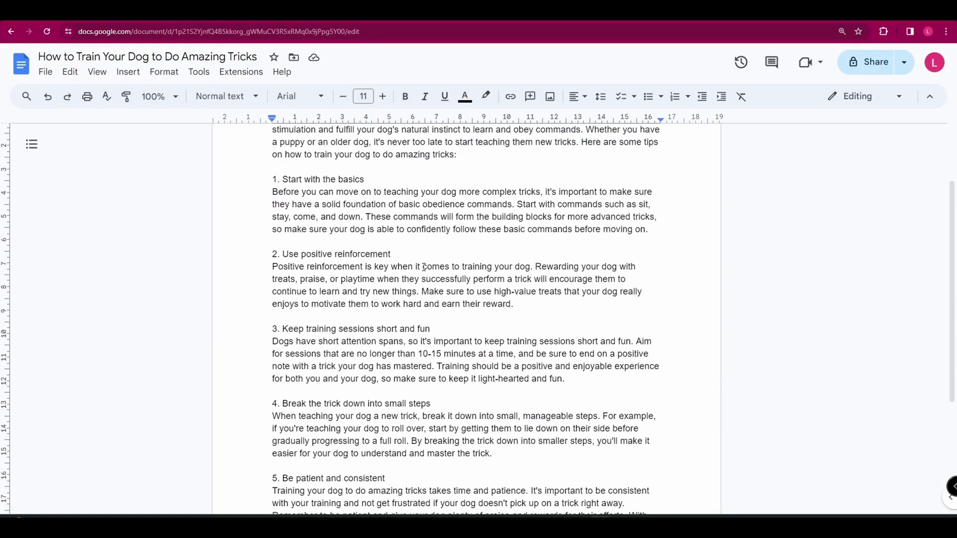
drag(51, 56, 241, 57)
click(280, 154)
drag(274, 194, 534, 397)
click(534, 398)
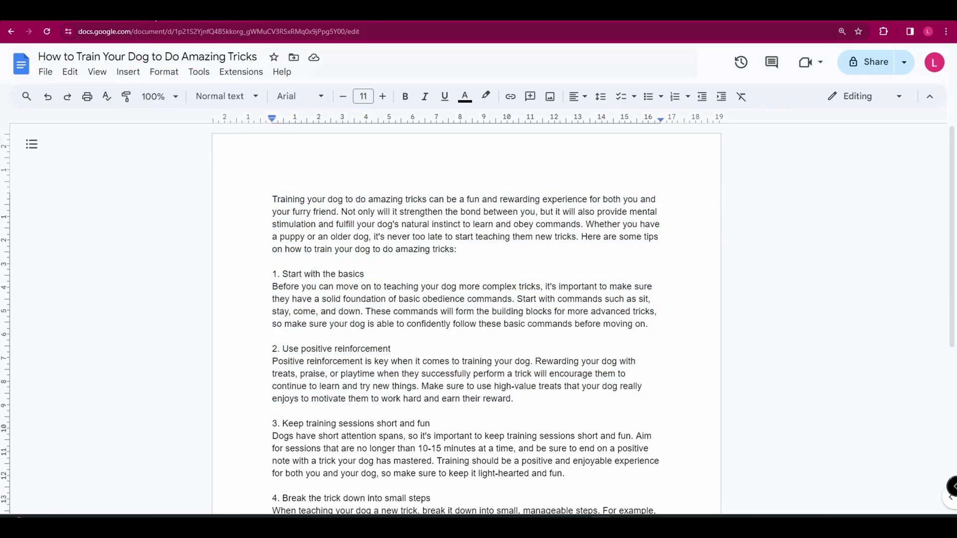
- Return to the recent documents and read through the generated post titled "The Benefits of Adopting..."
click(151, 20)
scroll(319, 419, down, 1)
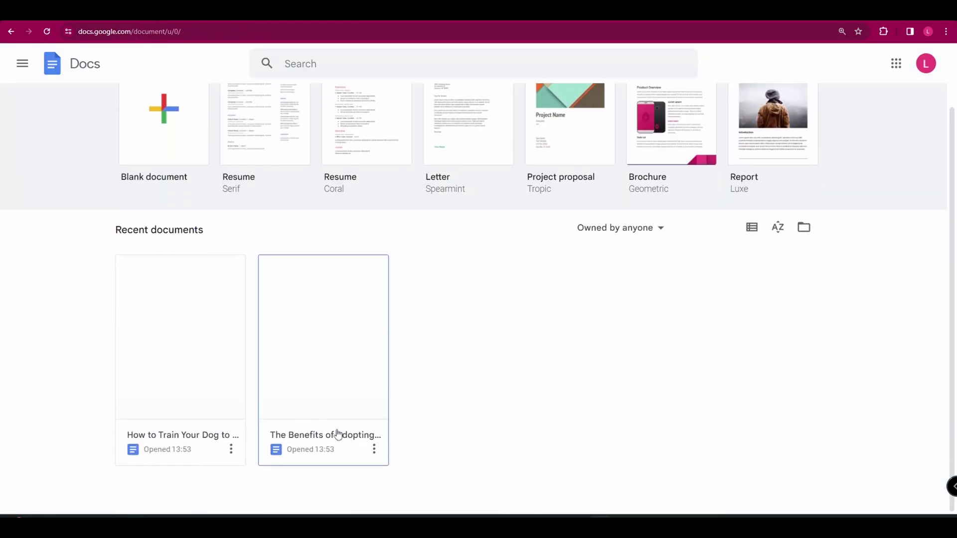
click(333, 350)
scroll(356, 306, down, 5)
scroll(356, 305, up, 6)
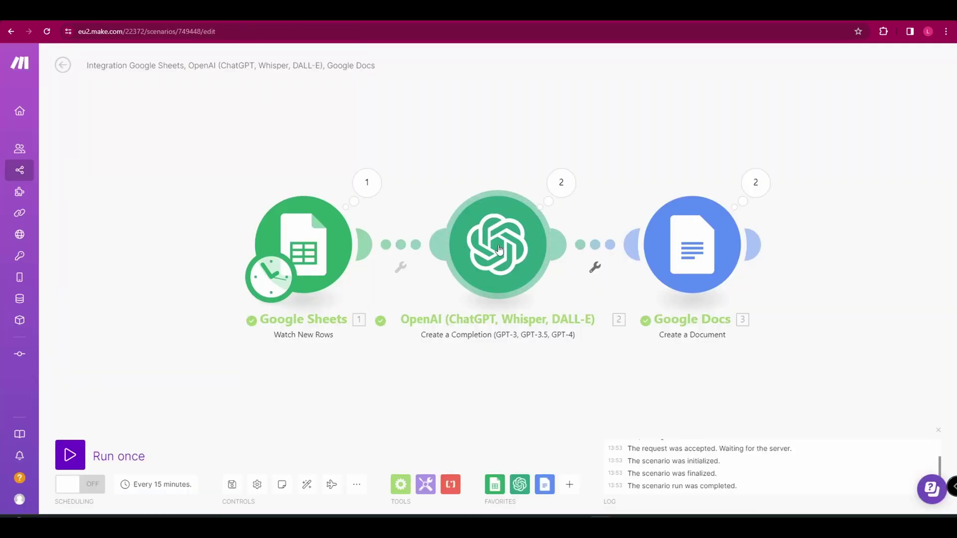
- Back in Make, append "Make the blog post 1500" to the OpenAI message content and run the scenario once
click(498, 249)
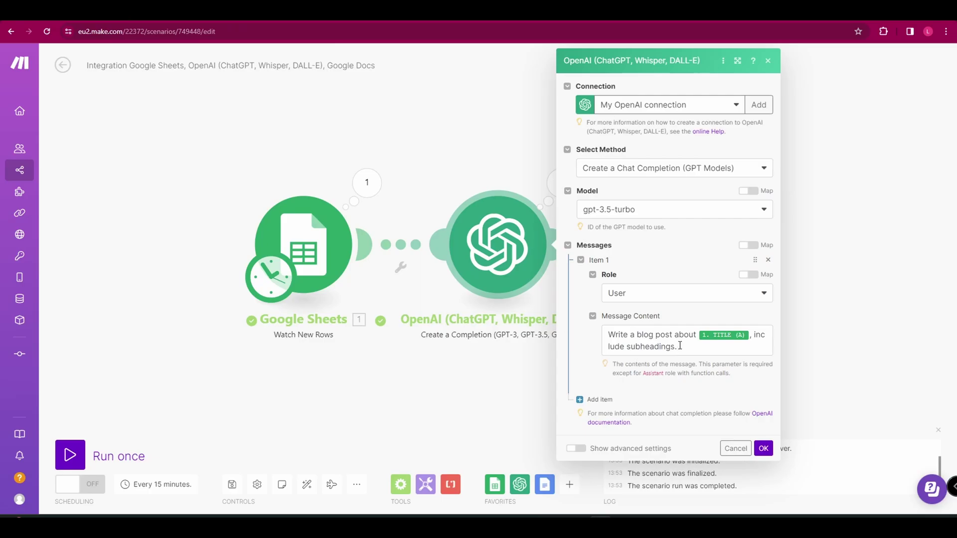
click(680, 346)
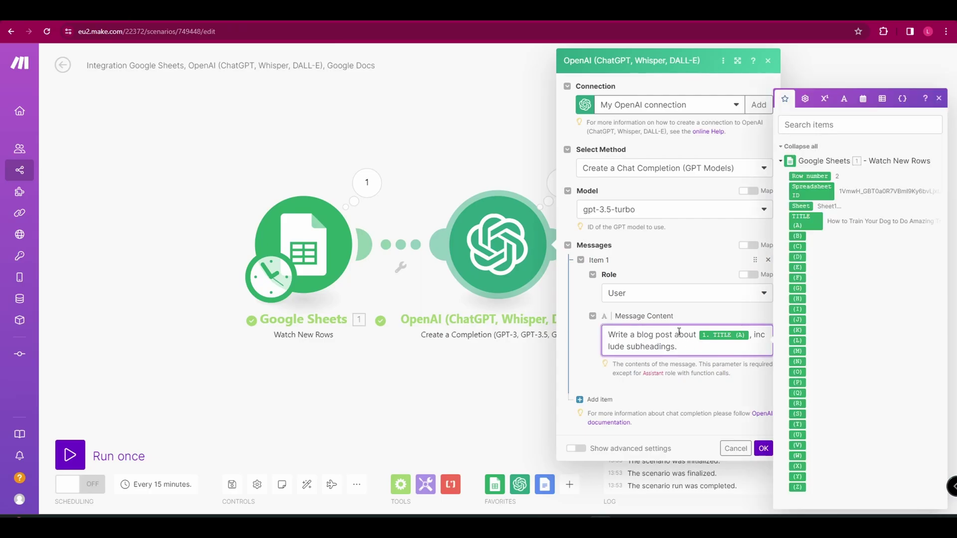
text(Make the blog post 1500)
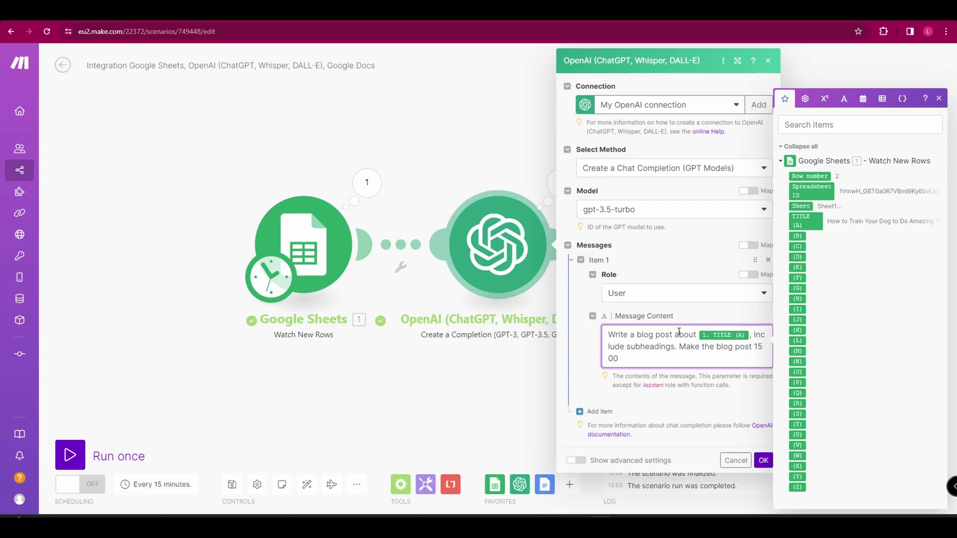
click(128, 455)
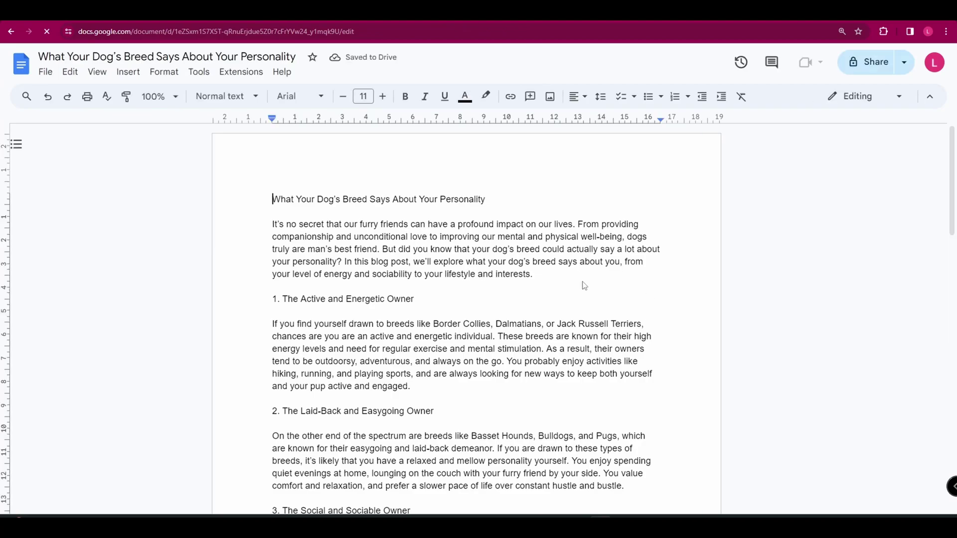
- Review the length and subheadings of the "What Your Dog's Breed Says About Your Personality" post in Google Docs
scroll(579, 289, down, 5)
scroll(578, 290, down, 9)
scroll(576, 290, up, 5)
scroll(575, 293, up, 10)
scroll(569, 290, down, 4)
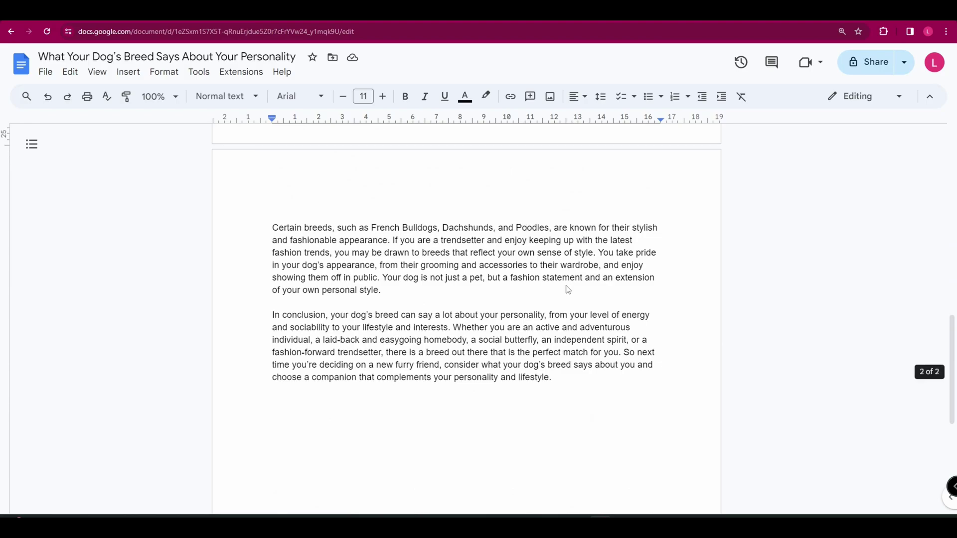
scroll(569, 289, up, 5)
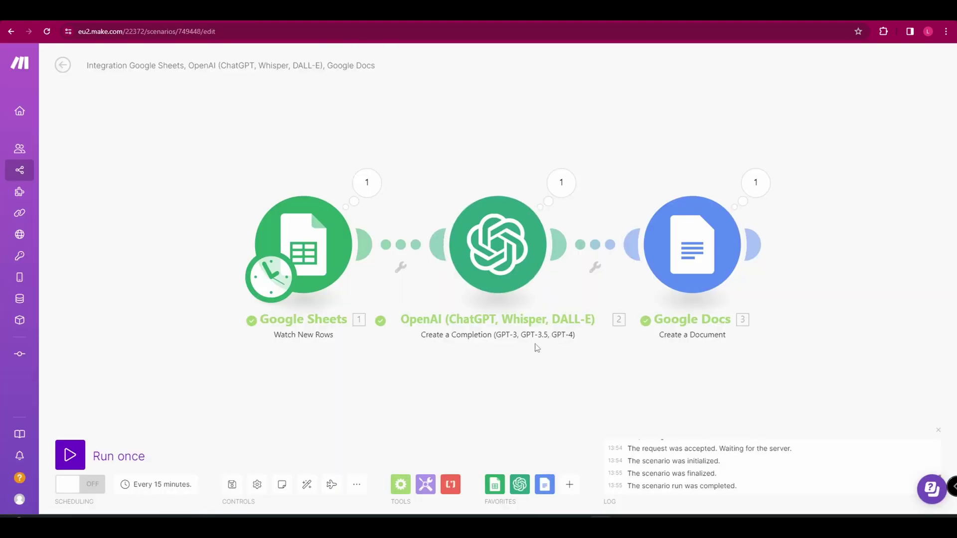